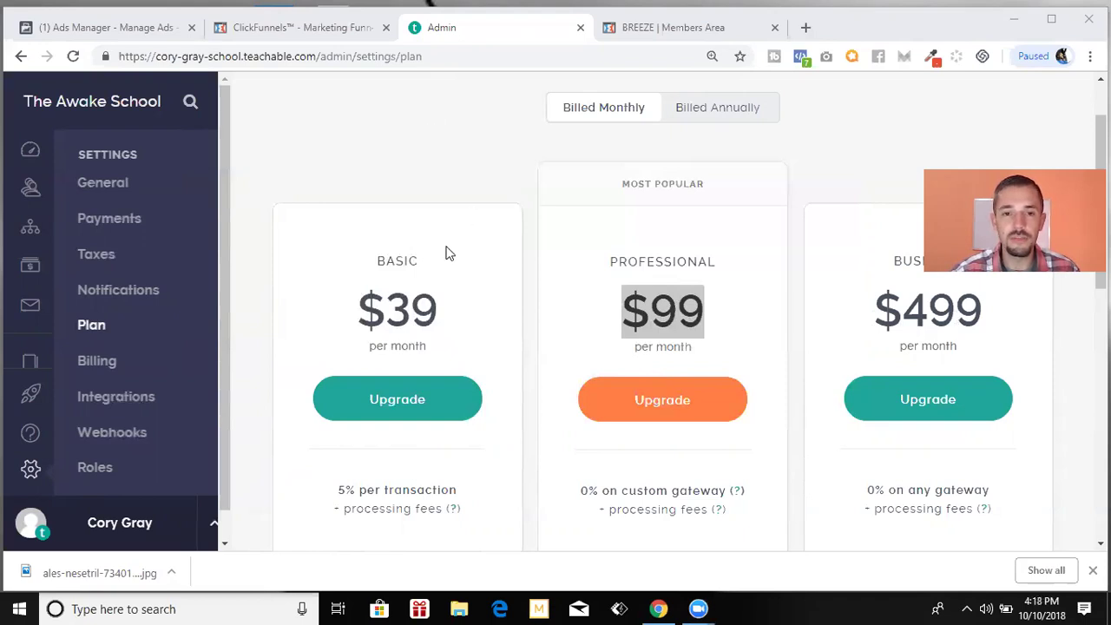
Compare the monthly prices of the Basic and Professional plans, and check the Basic plan's transaction fee.
{"action": "left_click_drag", "start_coordinate": [419, 262], "coordinate": [377, 262]}
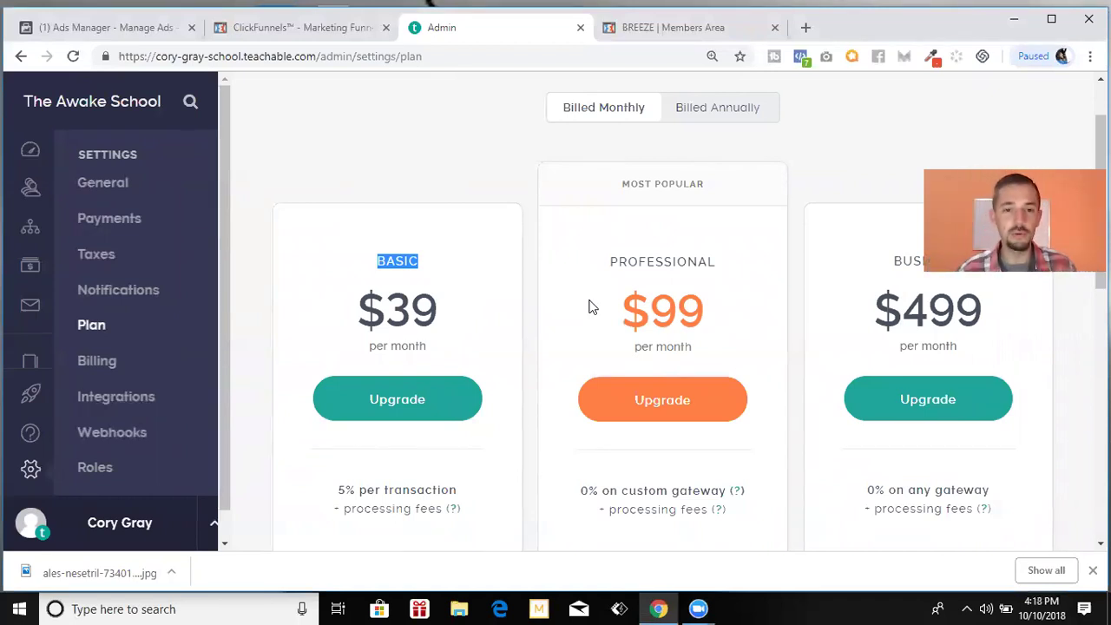
{"action": "left_click_drag", "start_coordinate": [437, 317], "coordinate": [357, 309]}
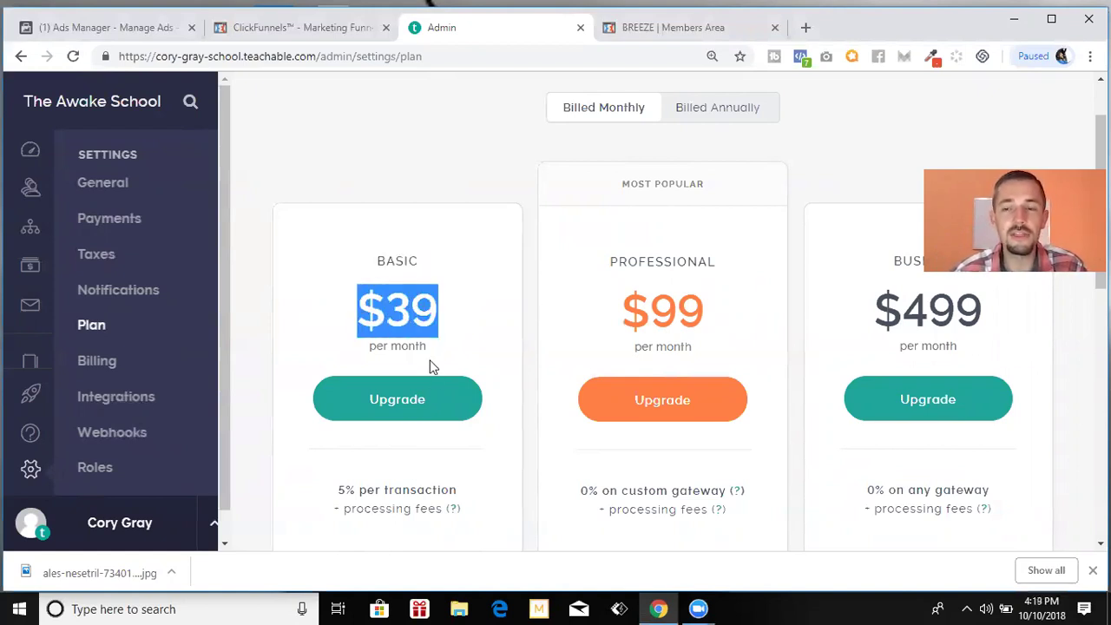
{"action": "scroll", "coordinate": [400, 417], "scroll_direction": "down", "scroll_amount": 2}
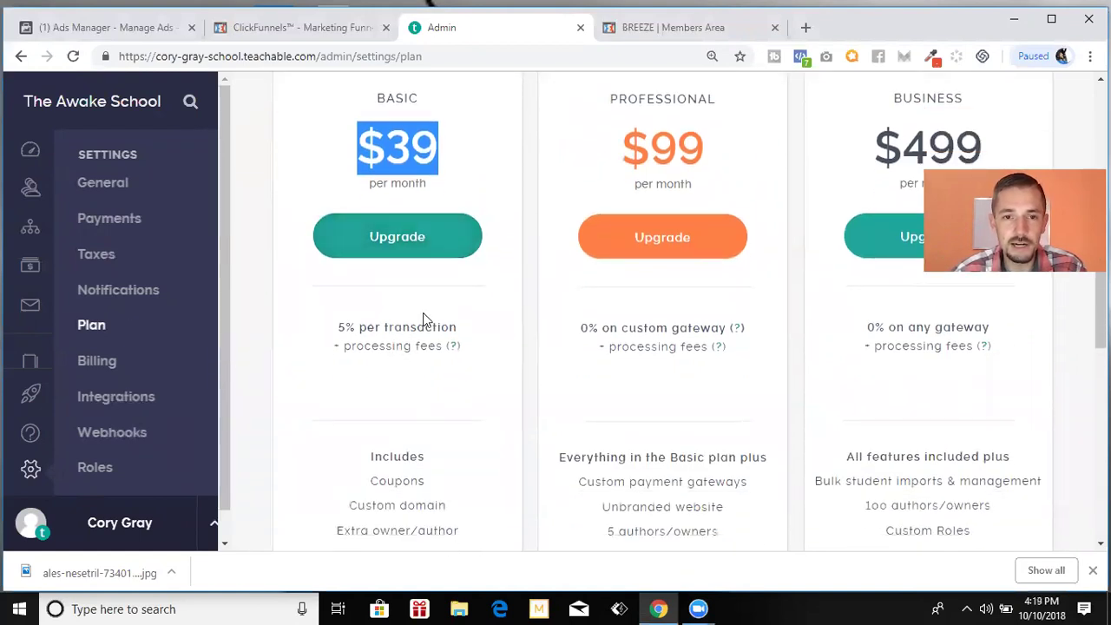
{"action": "left_click", "coordinate": [347, 330]}
{"action": "left_click_drag", "start_coordinate": [348, 330], "coordinate": [460, 342]}
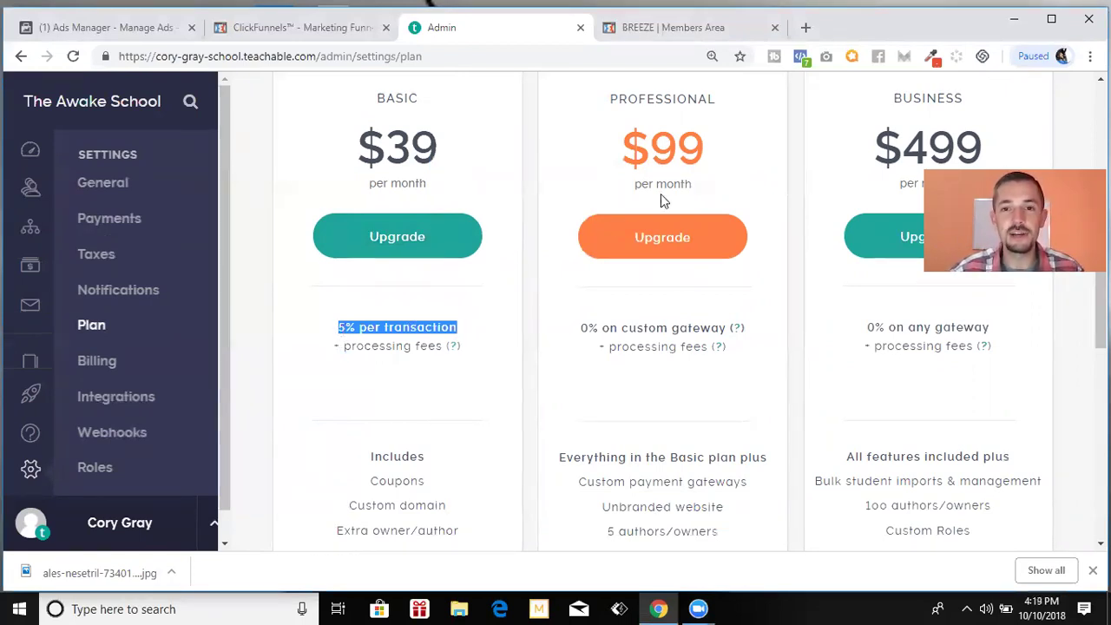
{"action": "left_click_drag", "start_coordinate": [714, 156], "coordinate": [616, 141]}
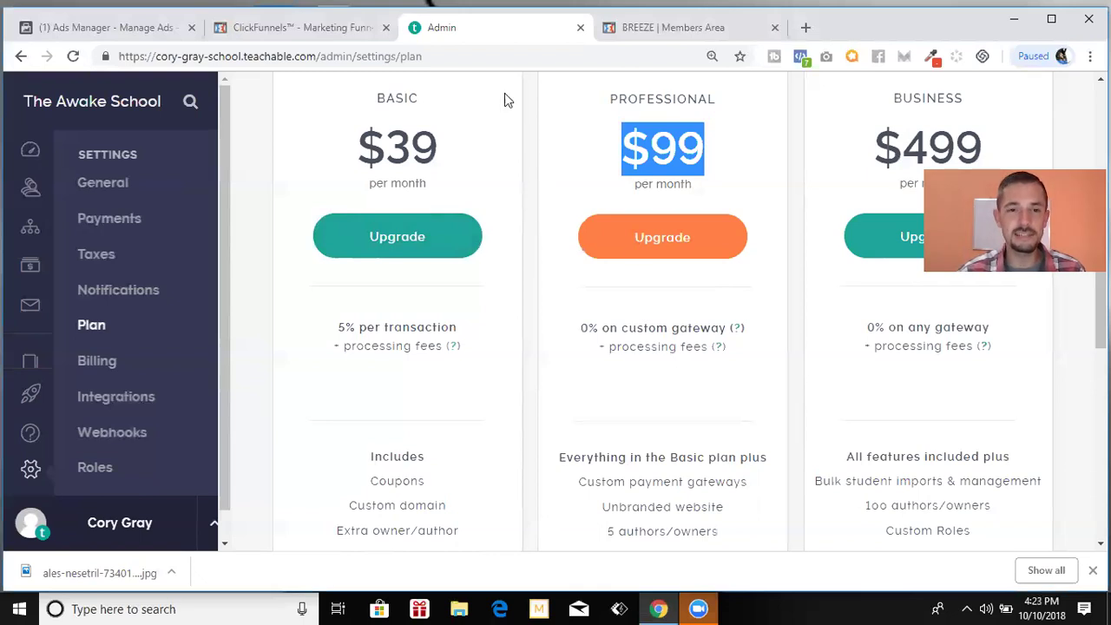
Switch to ClickFunnels and open the WatchVideo order step's control page for editing.
{"action": "left_click", "coordinate": [354, 28]}
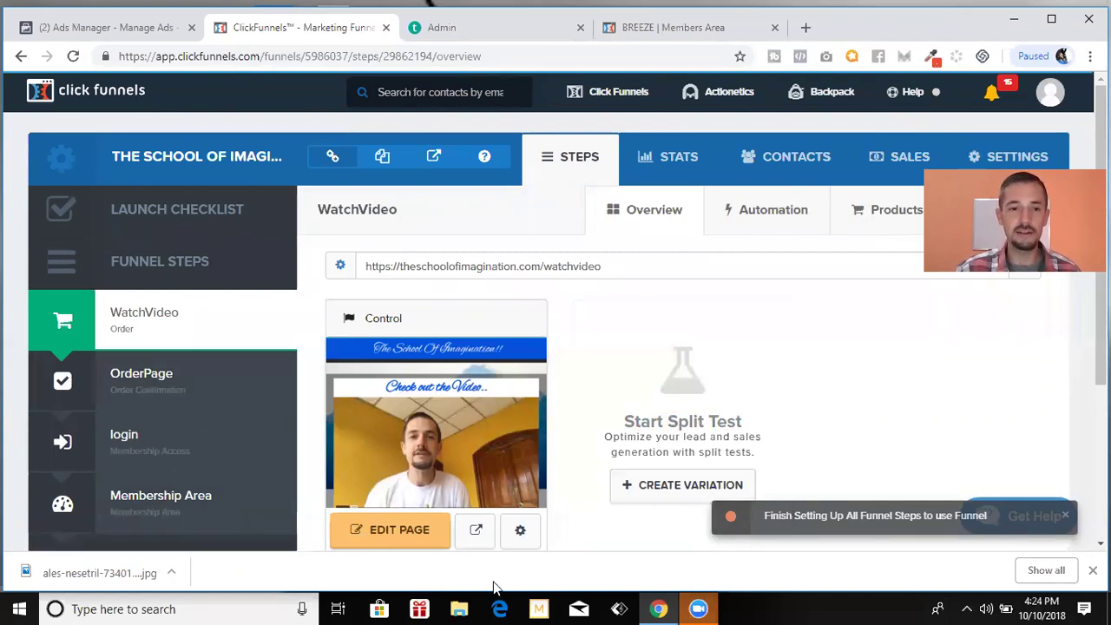
{"action": "left_click", "coordinate": [165, 329]}
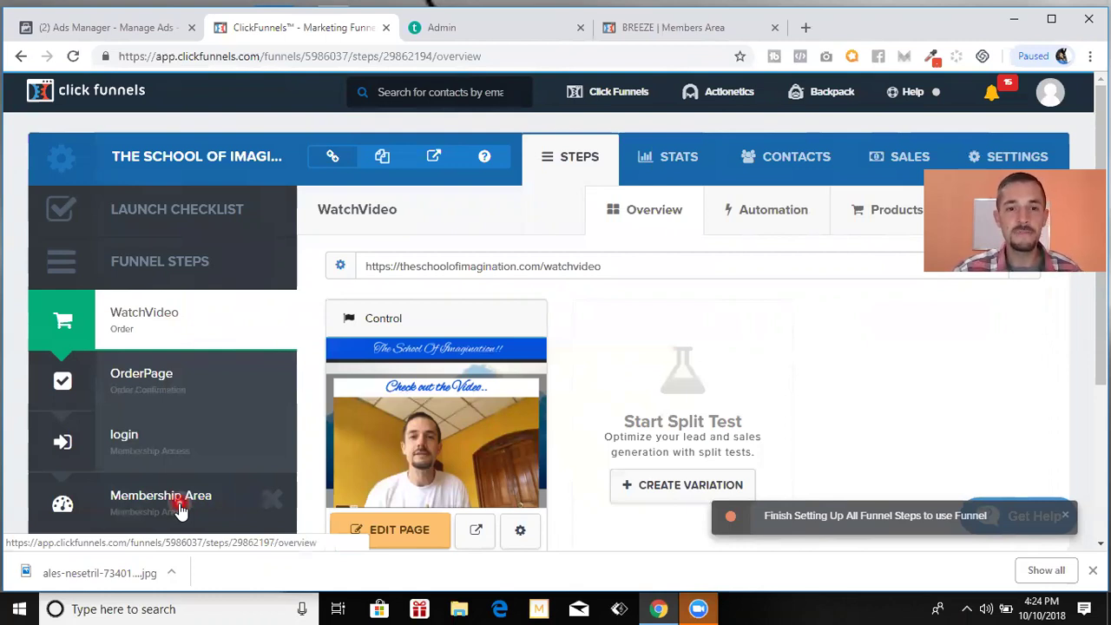
{"action": "left_click", "coordinate": [385, 539]}
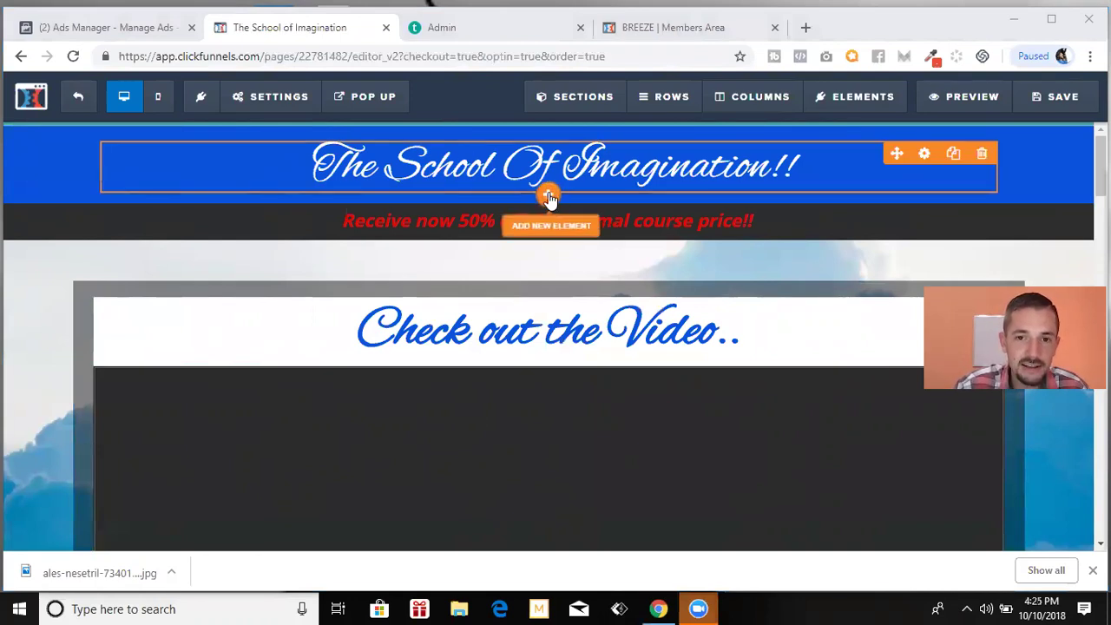
Add a Headline element beneath the "The School Of Imagination!!" title and clear its placeholder text.
{"action": "left_click", "coordinate": [549, 198]}
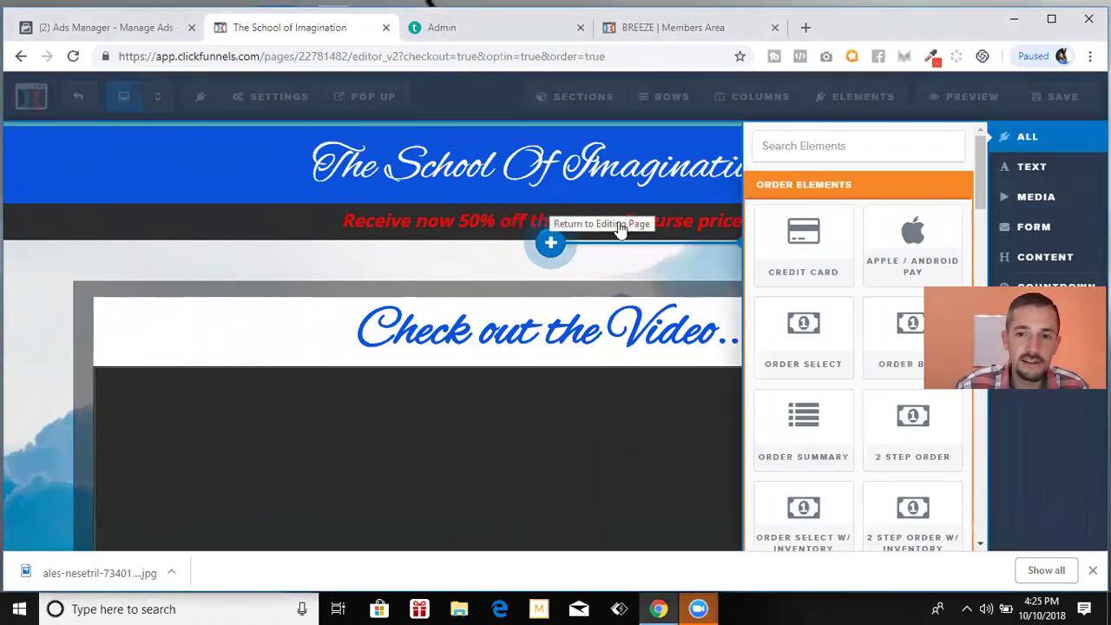
{"action": "scroll", "coordinate": [781, 278], "scroll_direction": "down", "scroll_amount": 2}
{"action": "scroll", "coordinate": [782, 276], "scroll_direction": "down", "scroll_amount": 2}
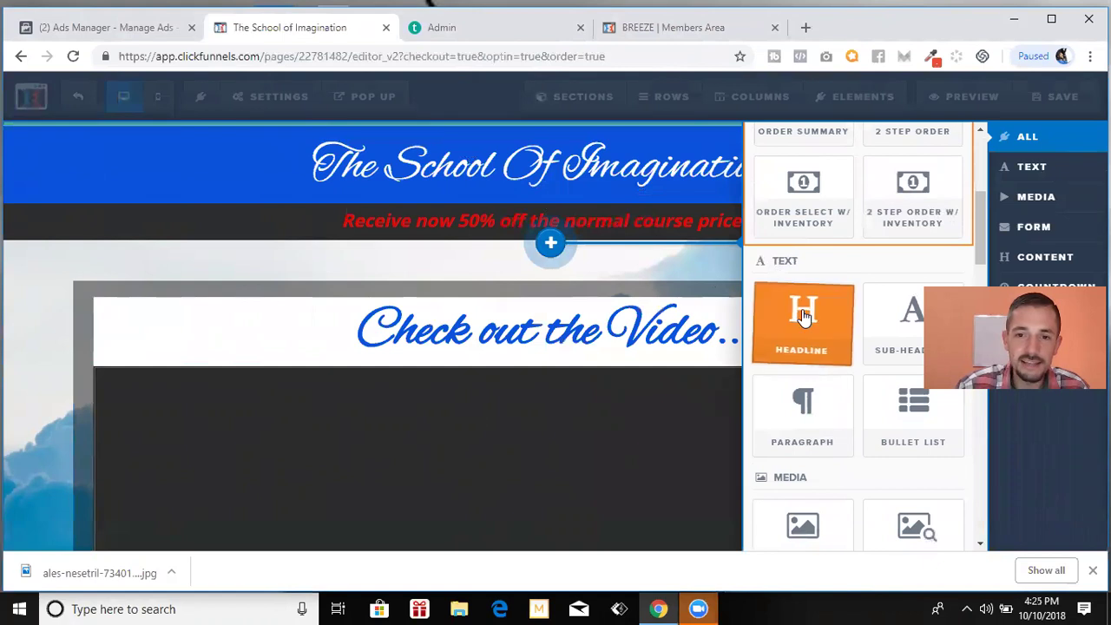
{"action": "left_click_drag", "start_coordinate": [791, 314], "coordinate": [803, 316]}
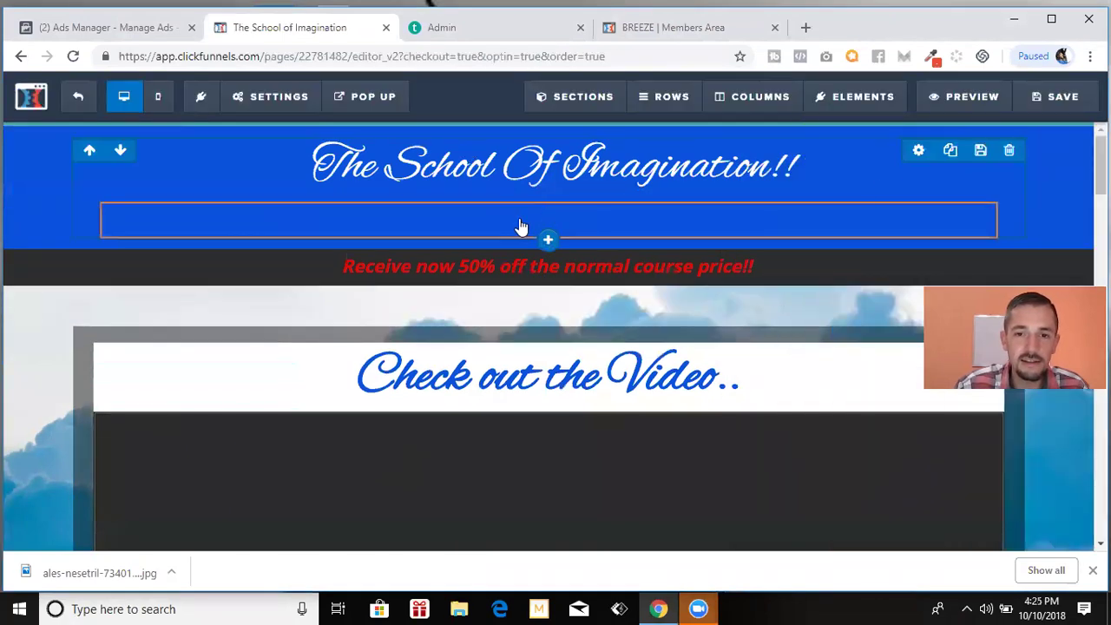
{"action": "left_click", "coordinate": [705, 233]}
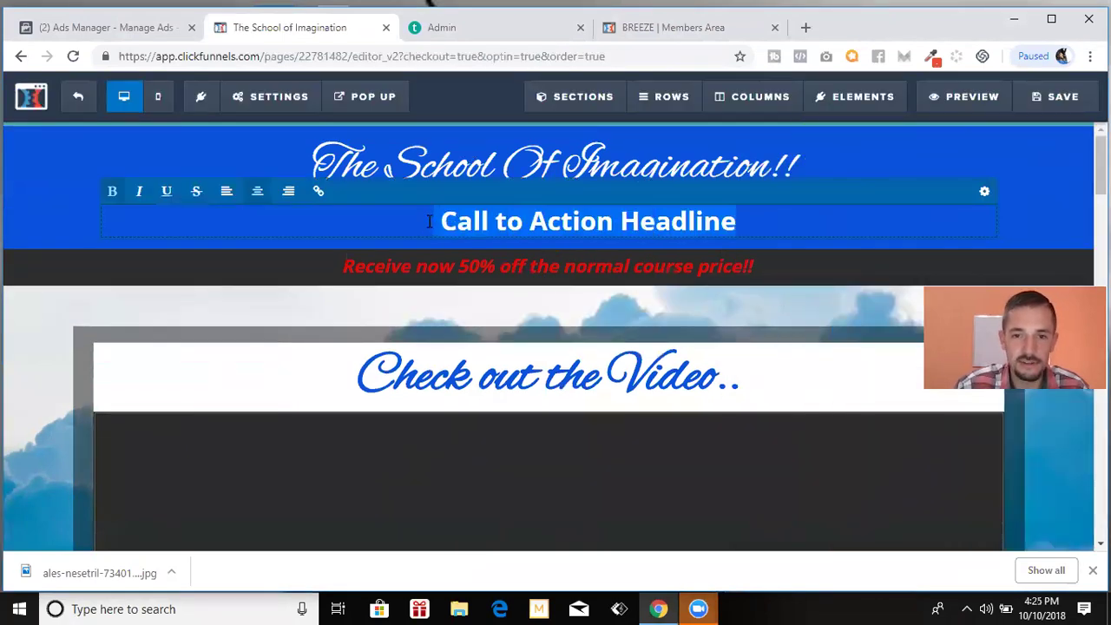
{"action": "key", "text": "BackSpace"}
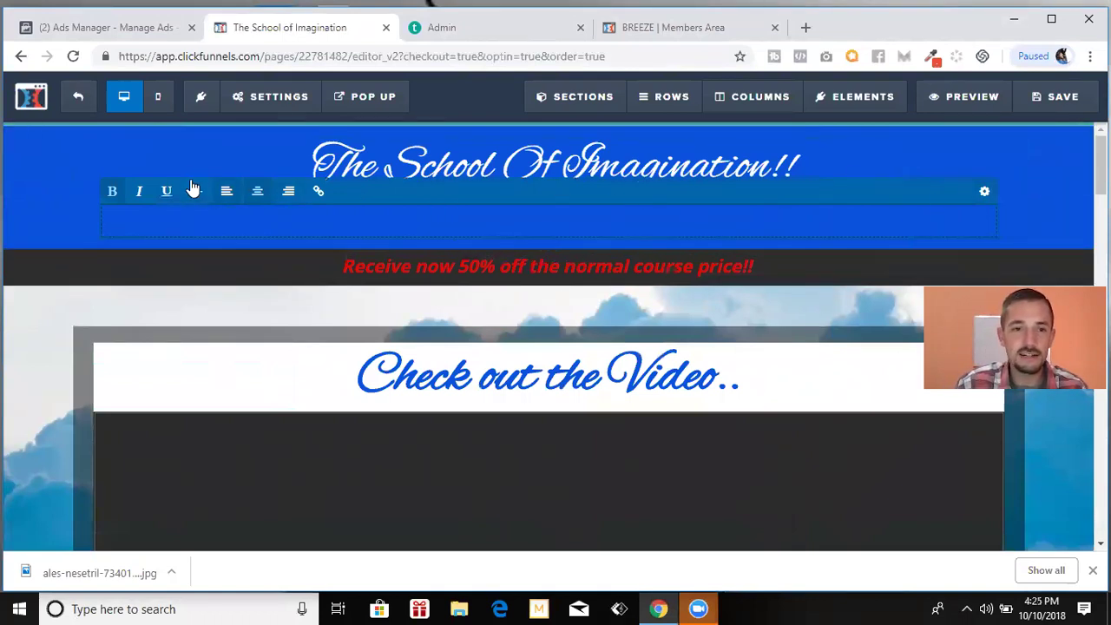
Delete the empty headline element beneath the page title.
{"action": "left_click", "coordinate": [1001, 209]}
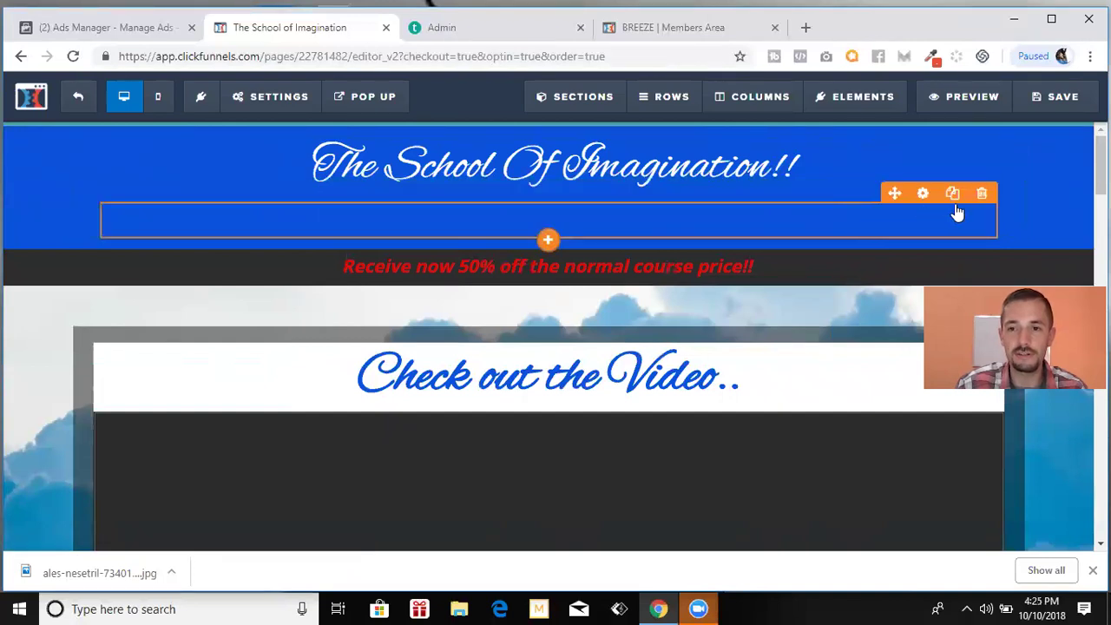
{"action": "left_click", "coordinate": [982, 194]}
{"action": "left_click", "coordinate": [633, 150]}
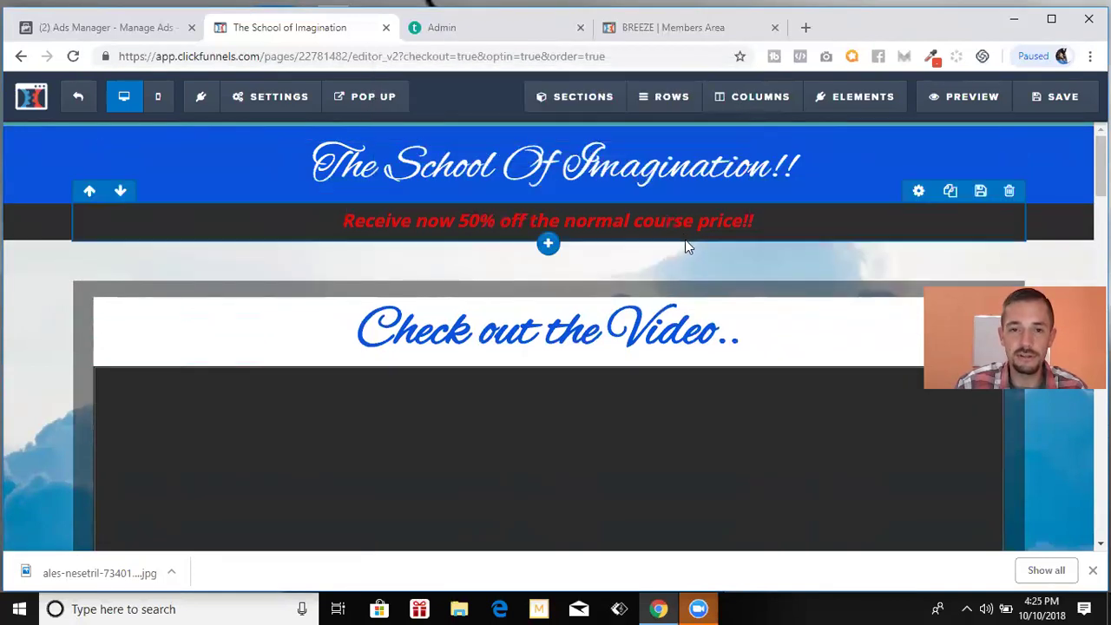
Review the sales page from the title and main video down through the testimony section and Join The School button.
{"action": "scroll", "coordinate": [685, 241], "scroll_direction": "down", "scroll_amount": 2}
{"action": "scroll", "coordinate": [685, 241], "scroll_direction": "up", "scroll_amount": 2}
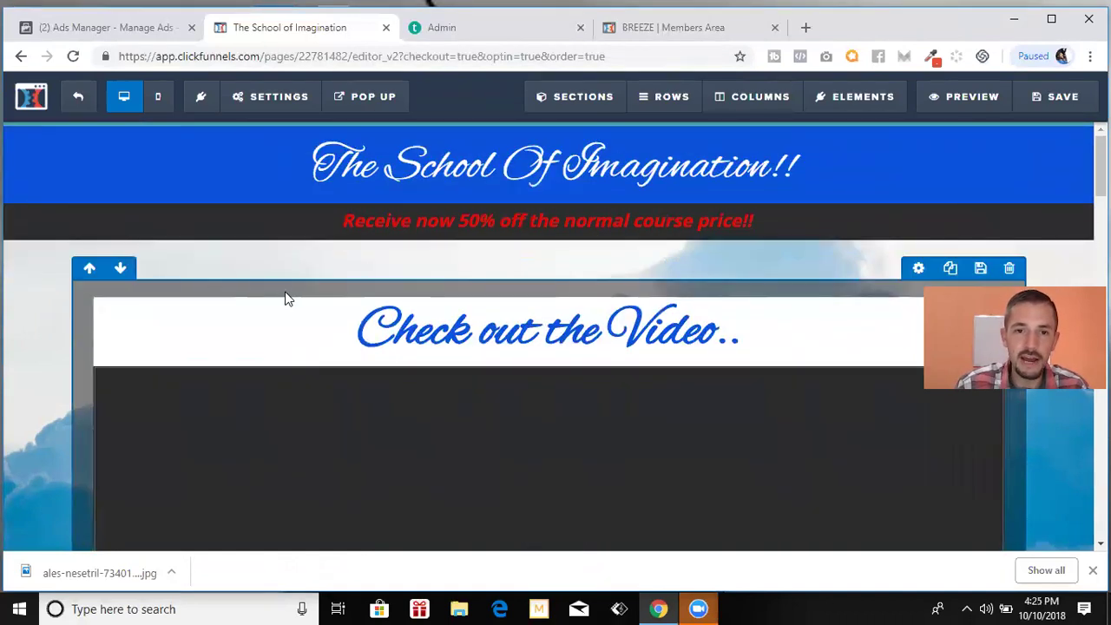
{"action": "scroll", "coordinate": [412, 347], "scroll_direction": "down", "scroll_amount": 1}
{"action": "scroll", "coordinate": [429, 306], "scroll_direction": "up", "scroll_amount": 1}
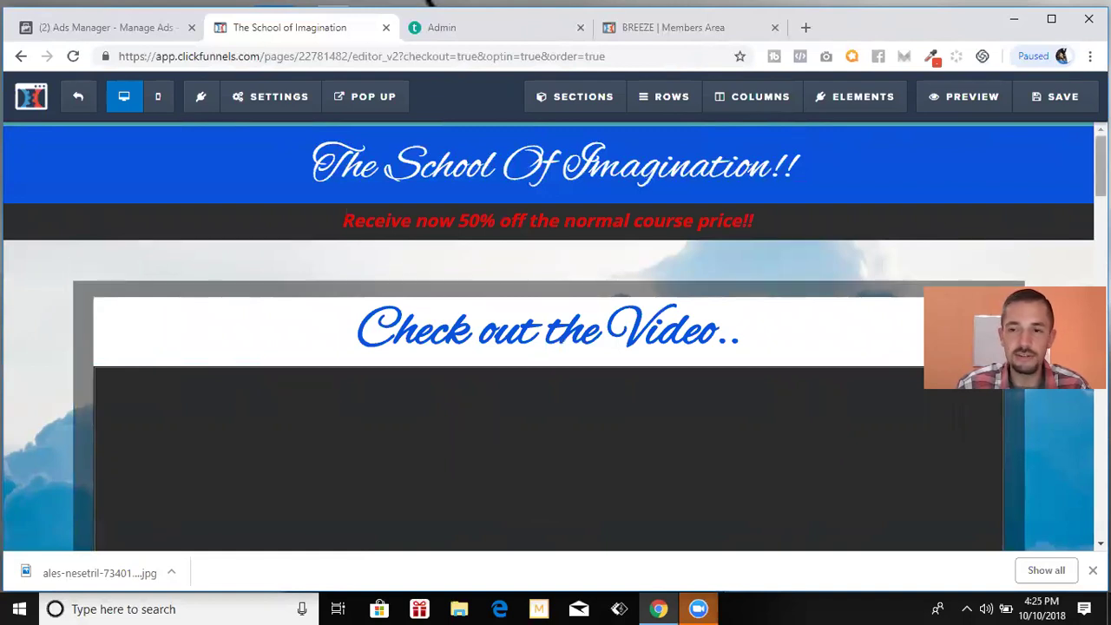
{"action": "scroll", "coordinate": [556, 338], "scroll_direction": "down", "scroll_amount": 5}
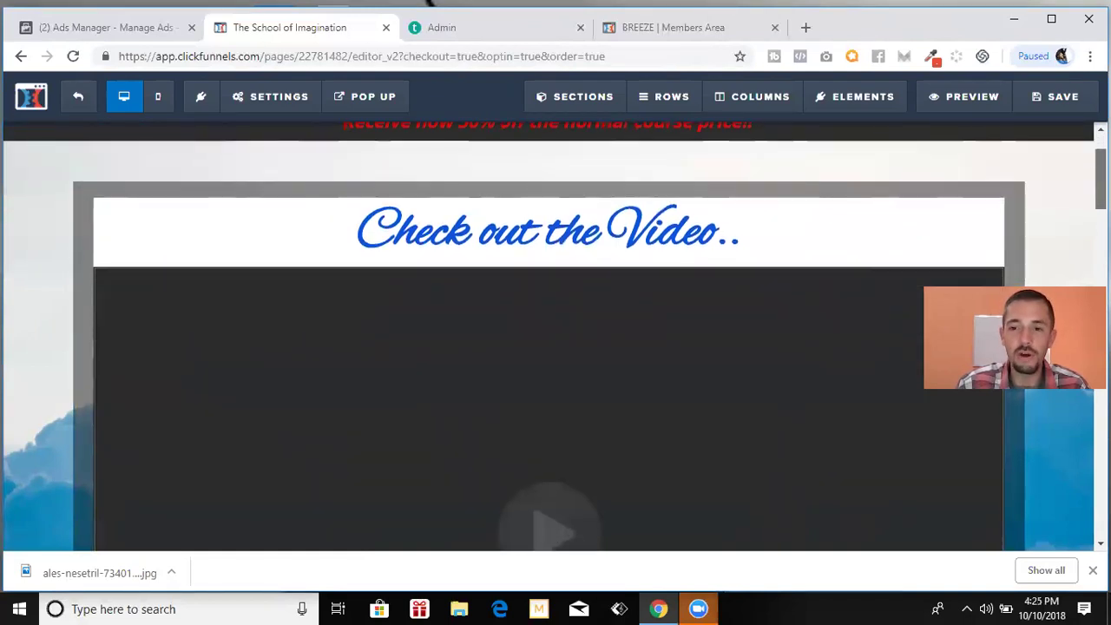
{"action": "scroll", "coordinate": [556, 339], "scroll_direction": "down", "scroll_amount": 2}
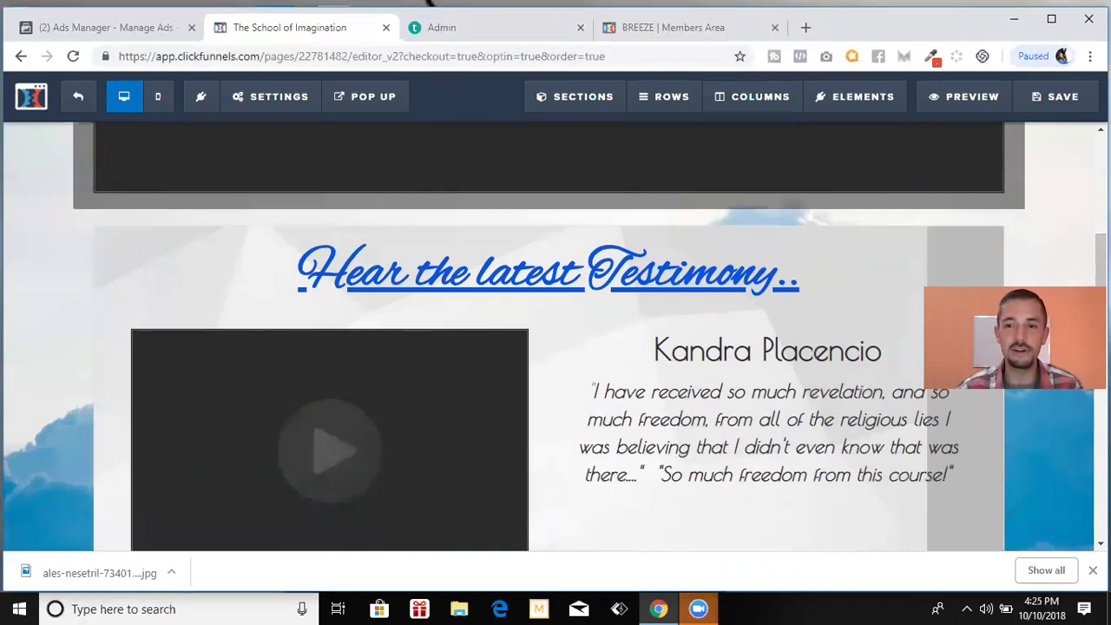
{"action": "scroll", "coordinate": [877, 345], "scroll_direction": "down", "scroll_amount": 1}
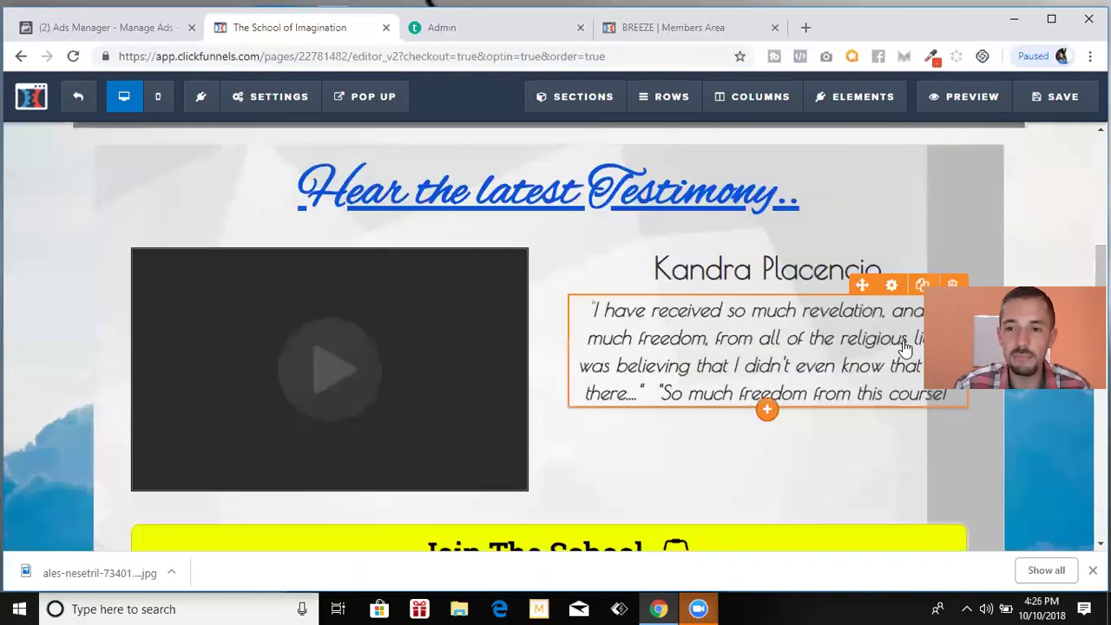
{"action": "scroll", "coordinate": [905, 347], "scroll_direction": "down", "scroll_amount": 4}
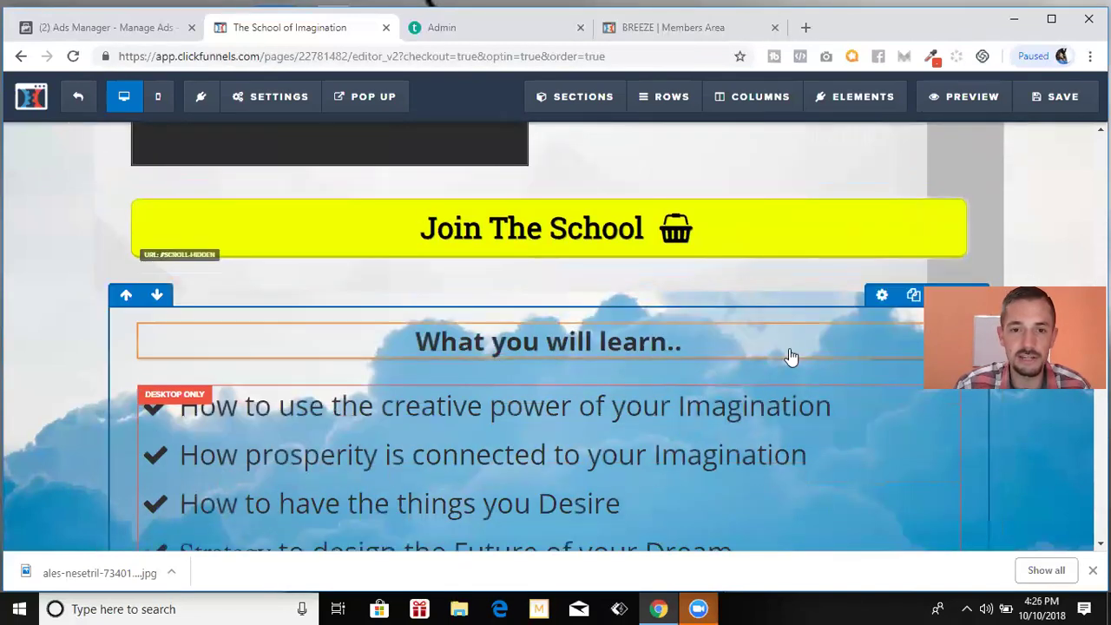
{"action": "scroll", "coordinate": [873, 317], "scroll_direction": "up", "scroll_amount": 2}
{"action": "scroll", "coordinate": [873, 316], "scroll_direction": "up", "scroll_amount": 4}
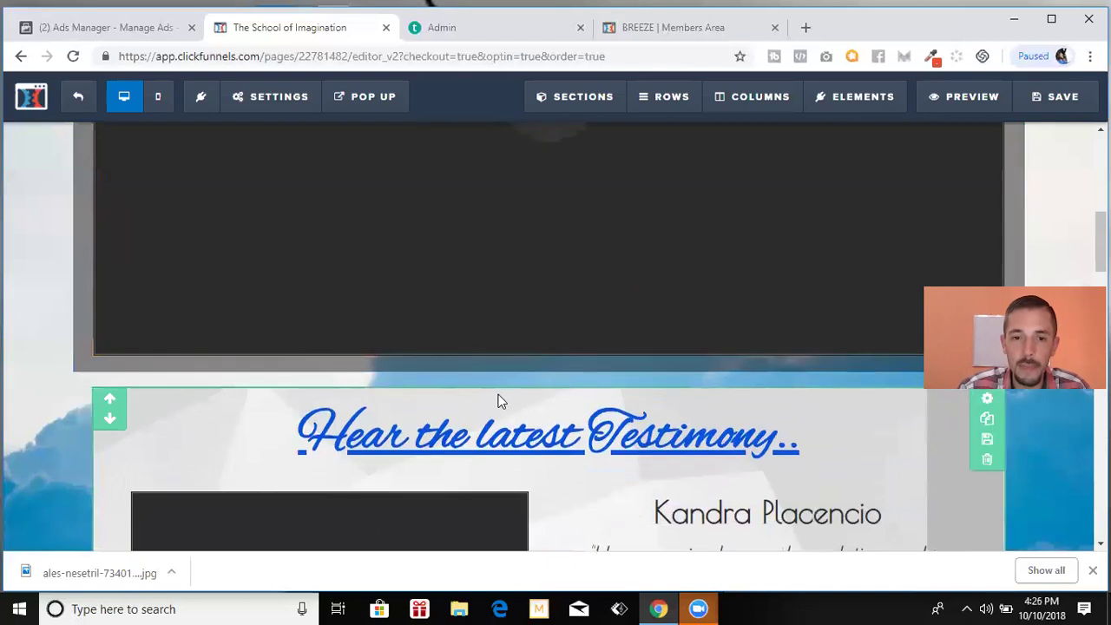
{"action": "scroll", "coordinate": [521, 395], "scroll_direction": "down", "scroll_amount": 1}
{"action": "scroll", "coordinate": [549, 388], "scroll_direction": "down", "scroll_amount": 3}
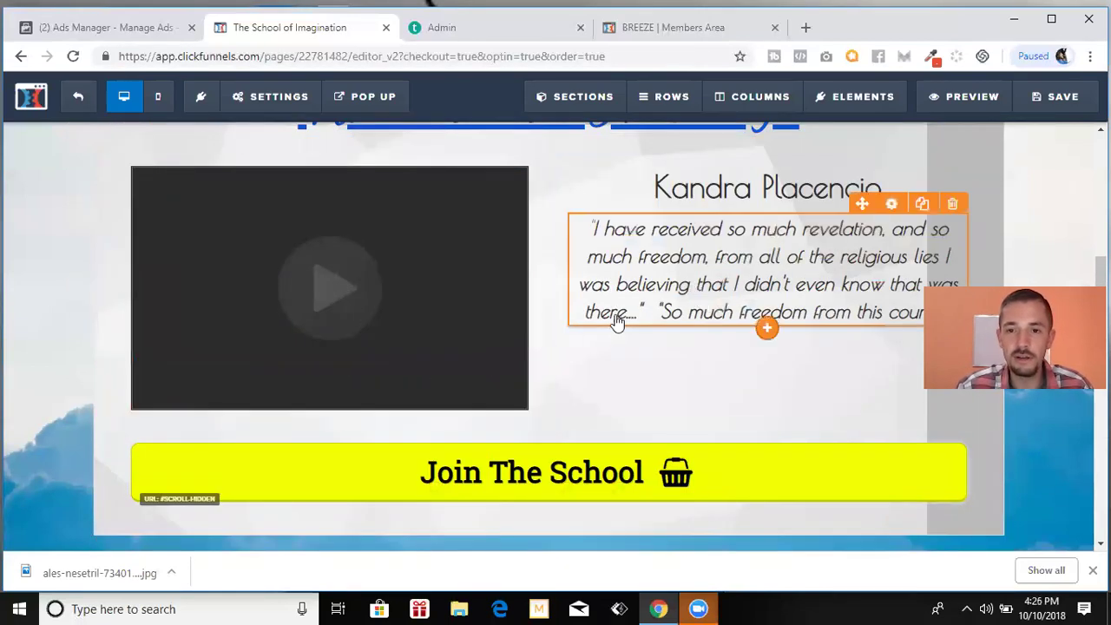
{"action": "scroll", "coordinate": [707, 365], "scroll_direction": "down", "scroll_amount": 4}
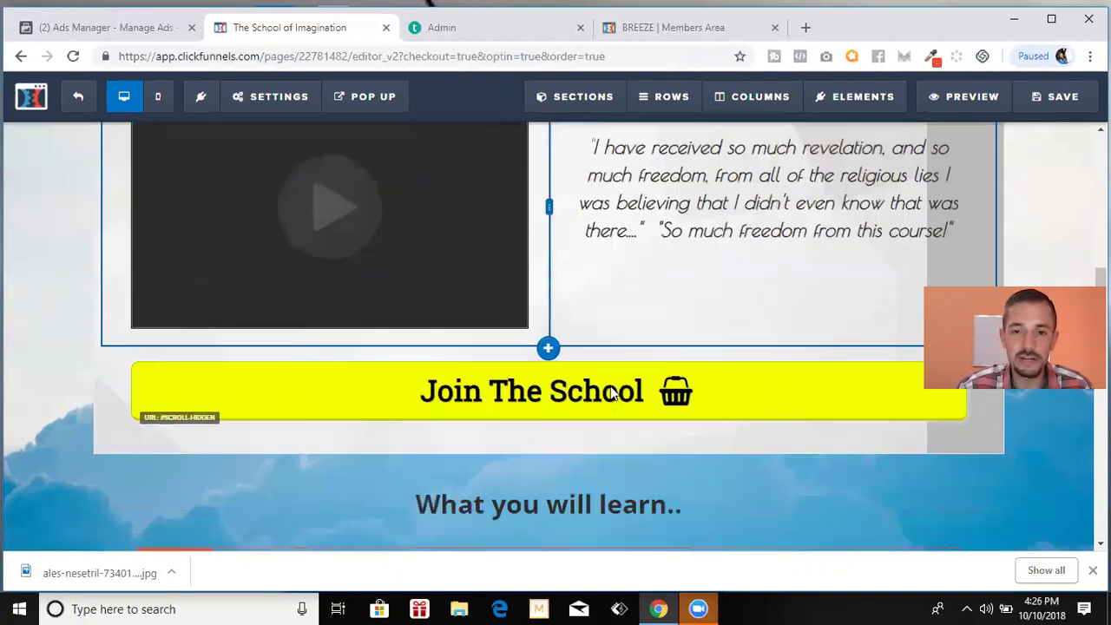
Examine the "What you will learn" list, the course FAQ, and the order form with its bonus consultation offer and Add To Cart button.
{"action": "scroll", "coordinate": [734, 421], "scroll_direction": "down", "scroll_amount": 1}
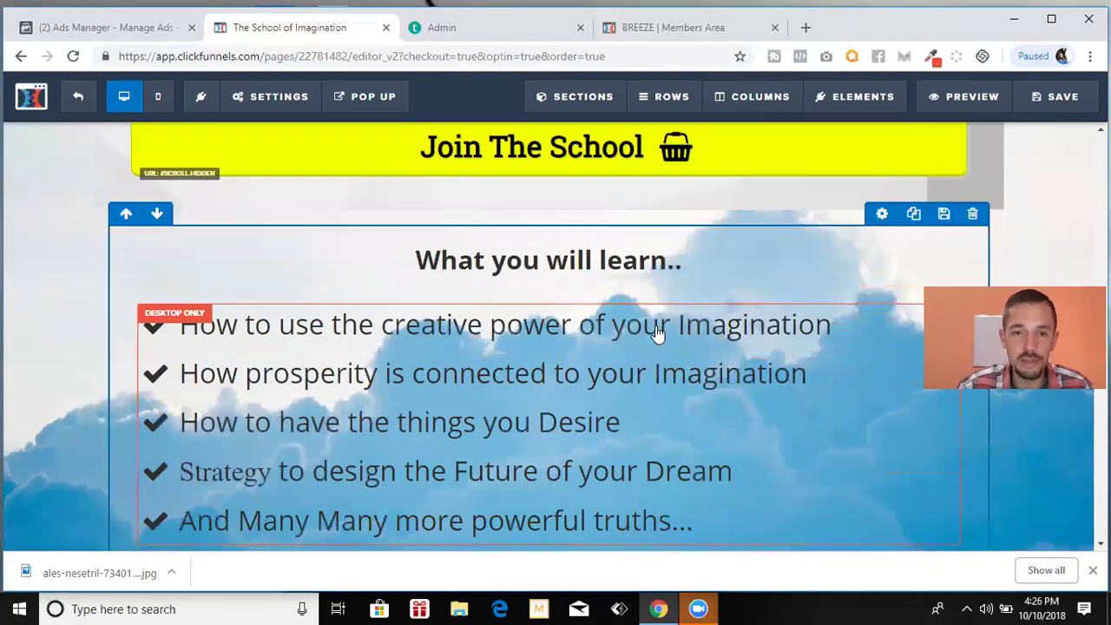
{"action": "scroll", "coordinate": [426, 373], "scroll_direction": "down", "scroll_amount": 1}
{"action": "scroll", "coordinate": [429, 366], "scroll_direction": "down", "scroll_amount": 1}
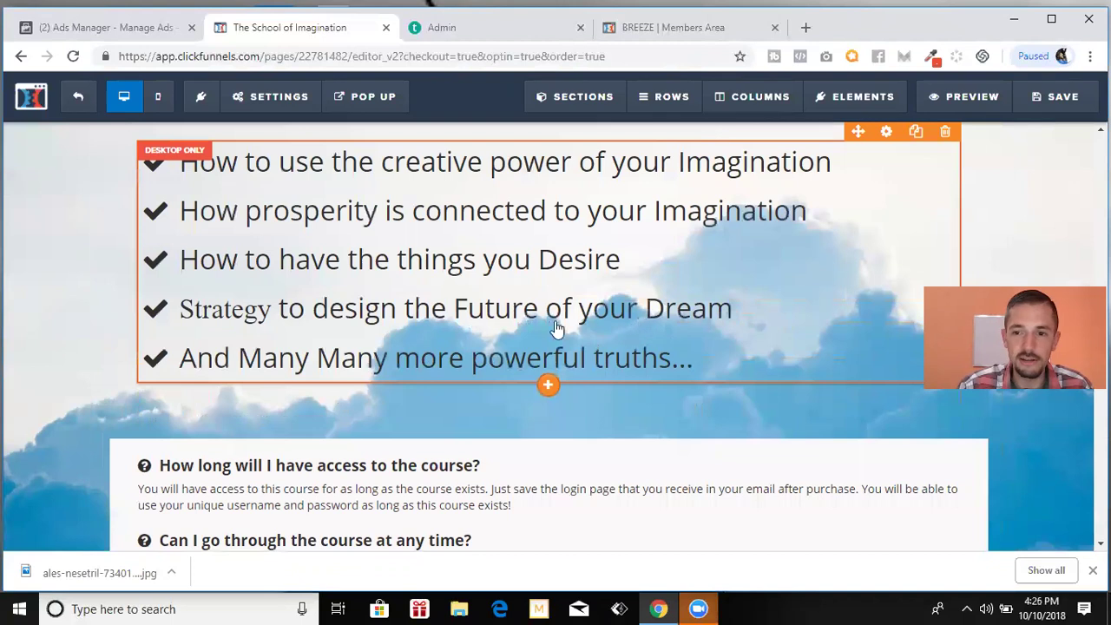
{"action": "scroll", "coordinate": [590, 373], "scroll_direction": "down", "scroll_amount": 1}
{"action": "scroll", "coordinate": [590, 374], "scroll_direction": "down", "scroll_amount": 3}
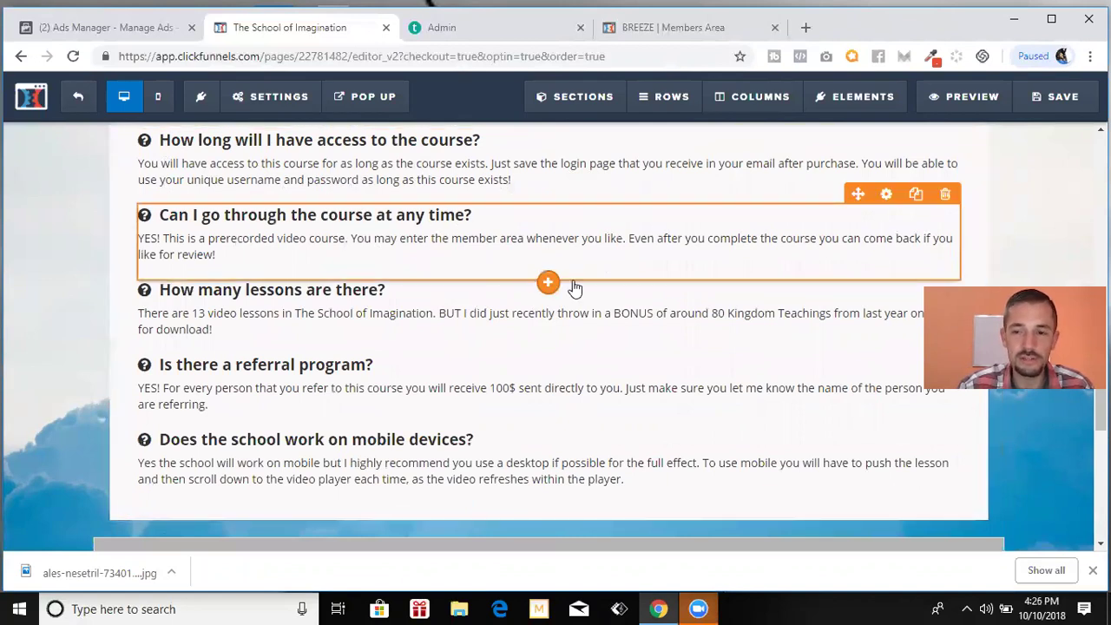
{"action": "scroll", "coordinate": [576, 290], "scroll_direction": "down", "scroll_amount": 4}
{"action": "scroll", "coordinate": [573, 289], "scroll_direction": "down", "scroll_amount": 2}
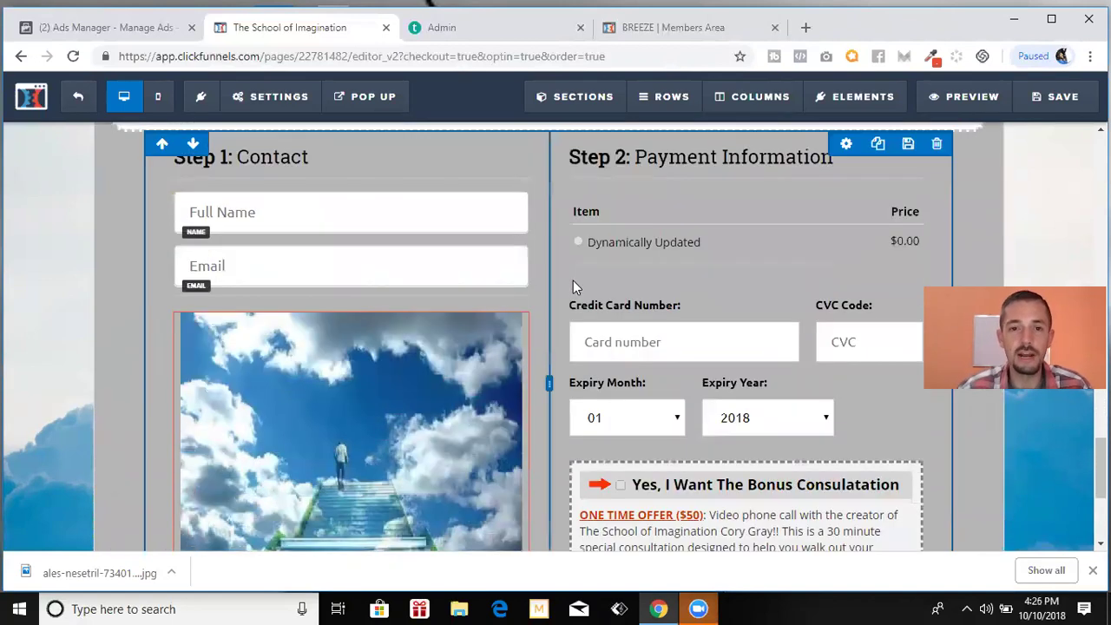
{"action": "scroll", "coordinate": [605, 189], "scroll_direction": "up", "scroll_amount": 1}
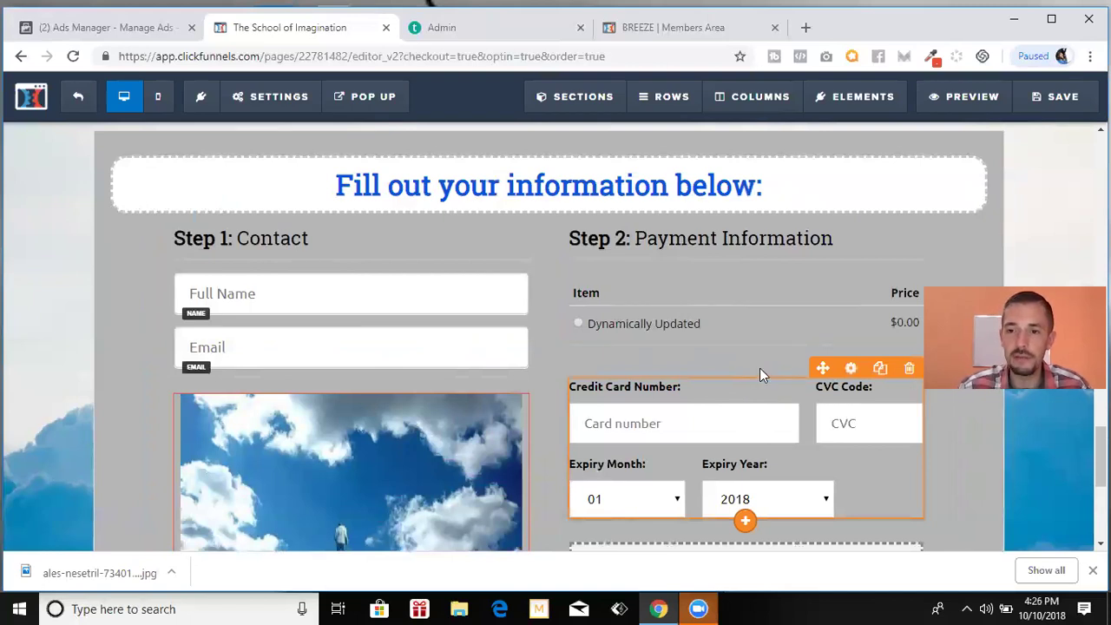
{"action": "scroll", "coordinate": [678, 487], "scroll_direction": "down", "scroll_amount": 2}
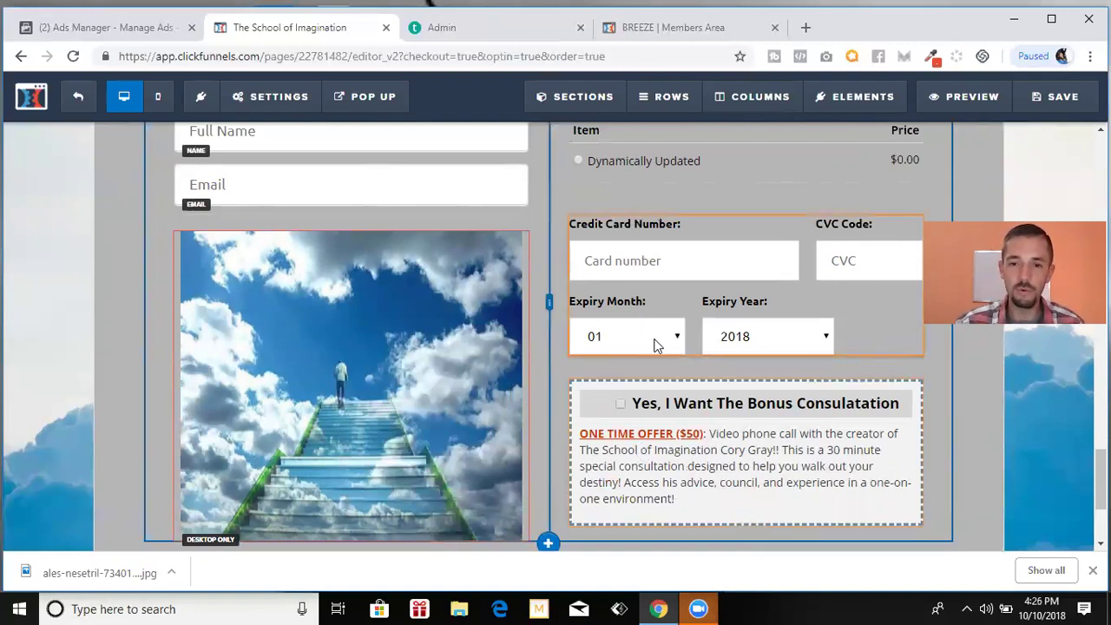
{"action": "scroll", "coordinate": [656, 345], "scroll_direction": "down", "scroll_amount": 1}
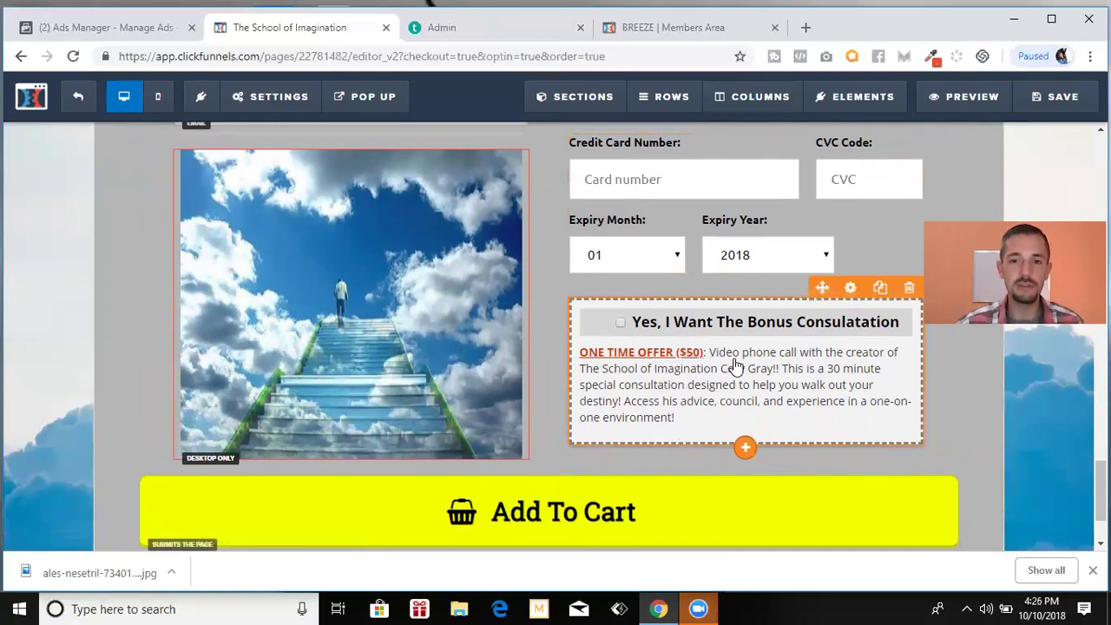
{"action": "scroll", "coordinate": [642, 382], "scroll_direction": "down", "scroll_amount": 2}
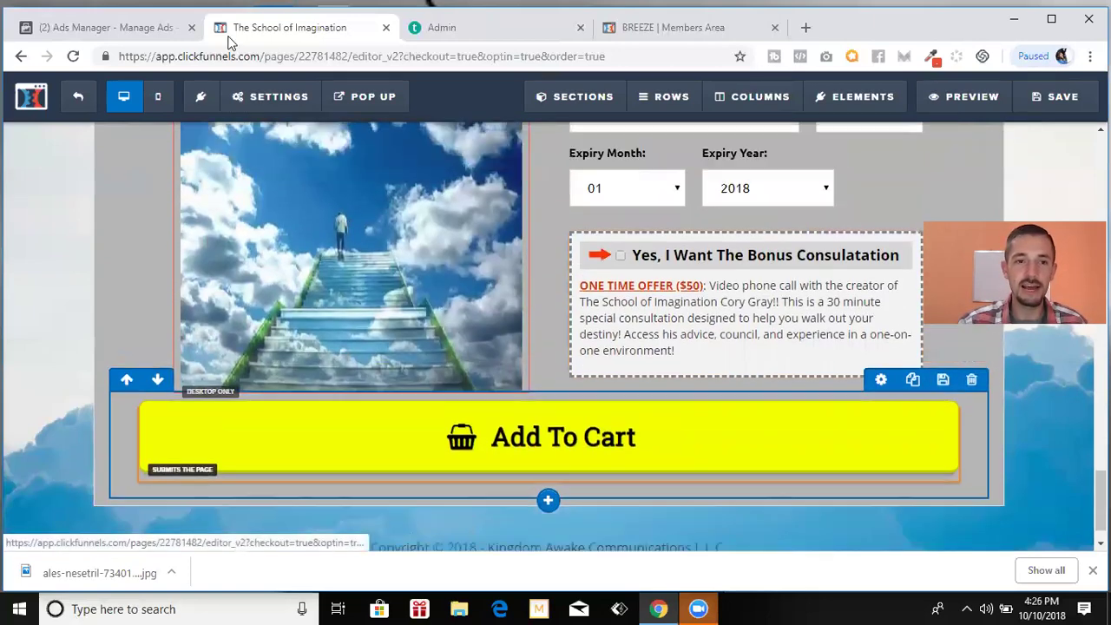
Exit the page editor without saving and open the overview of the OrderPage confirmation step.
{"action": "scroll", "coordinate": [156, 174], "scroll_direction": "up", "scroll_amount": 2}
{"action": "left_click", "coordinate": [78, 97]}
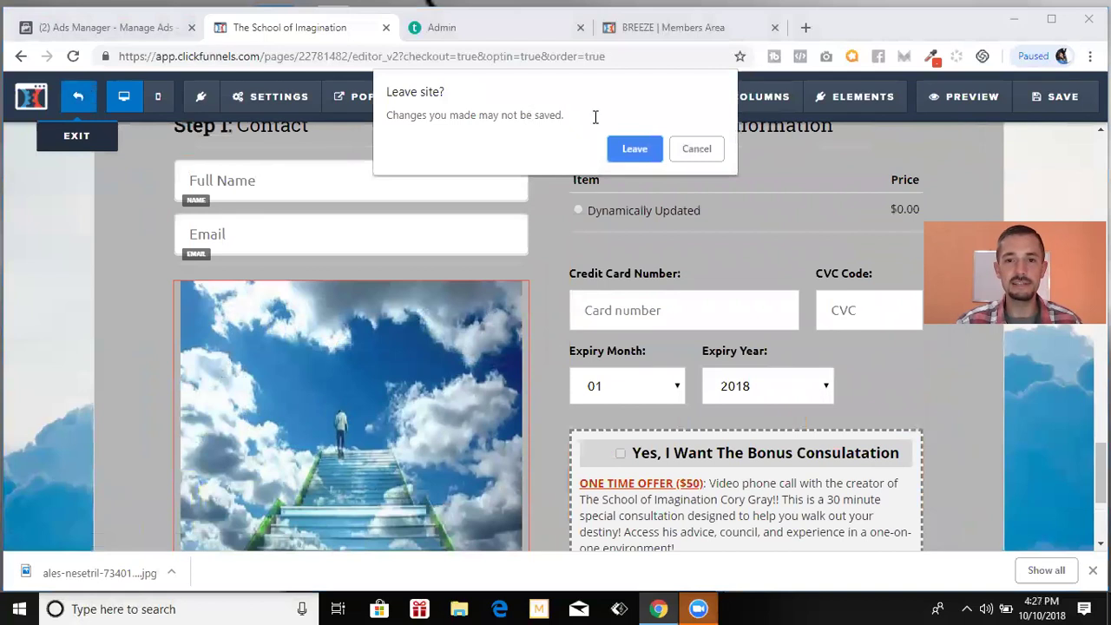
{"action": "left_click", "coordinate": [636, 150]}
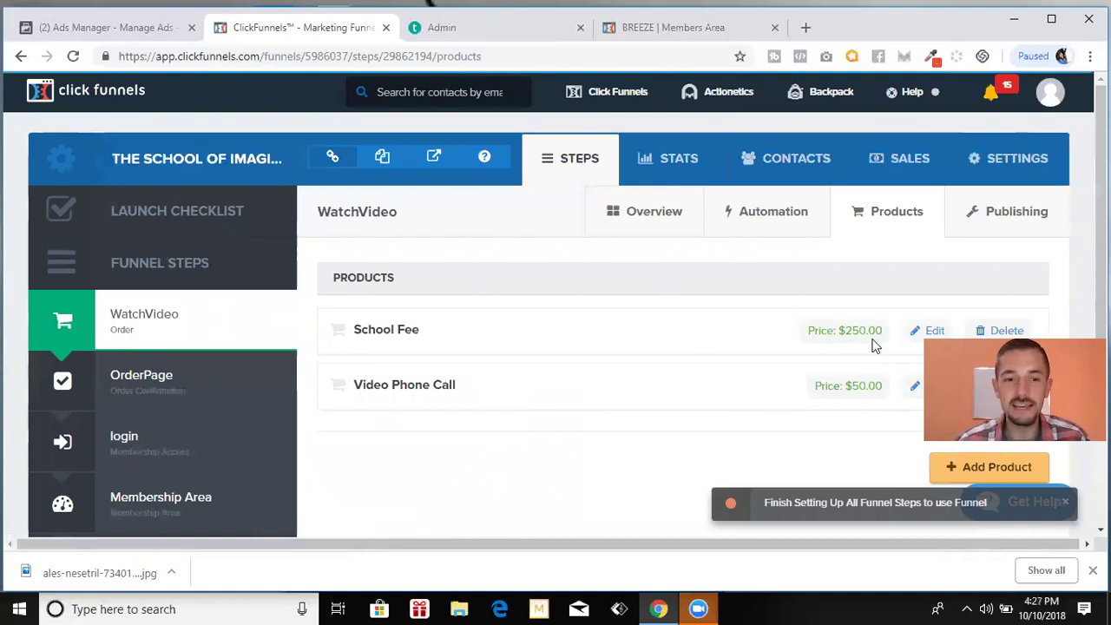
{"action": "left_click", "coordinate": [145, 393]}
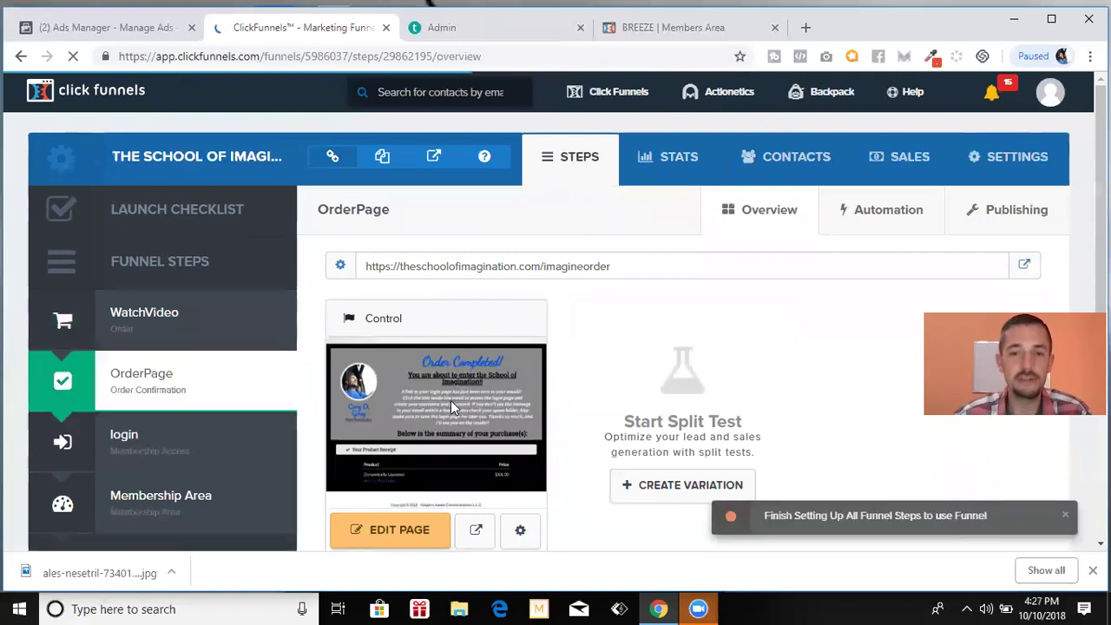
Open the funnel's login step, launch its live page, and return to the ClickFunnels step overview.
{"action": "left_click", "coordinate": [160, 448]}
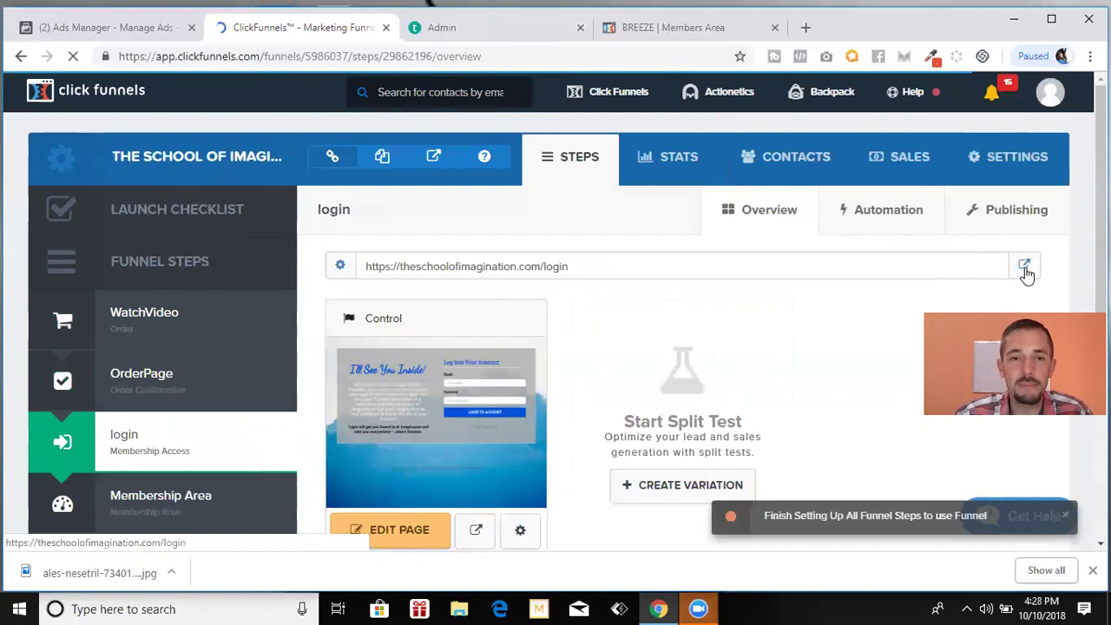
{"action": "left_click", "coordinate": [1025, 267]}
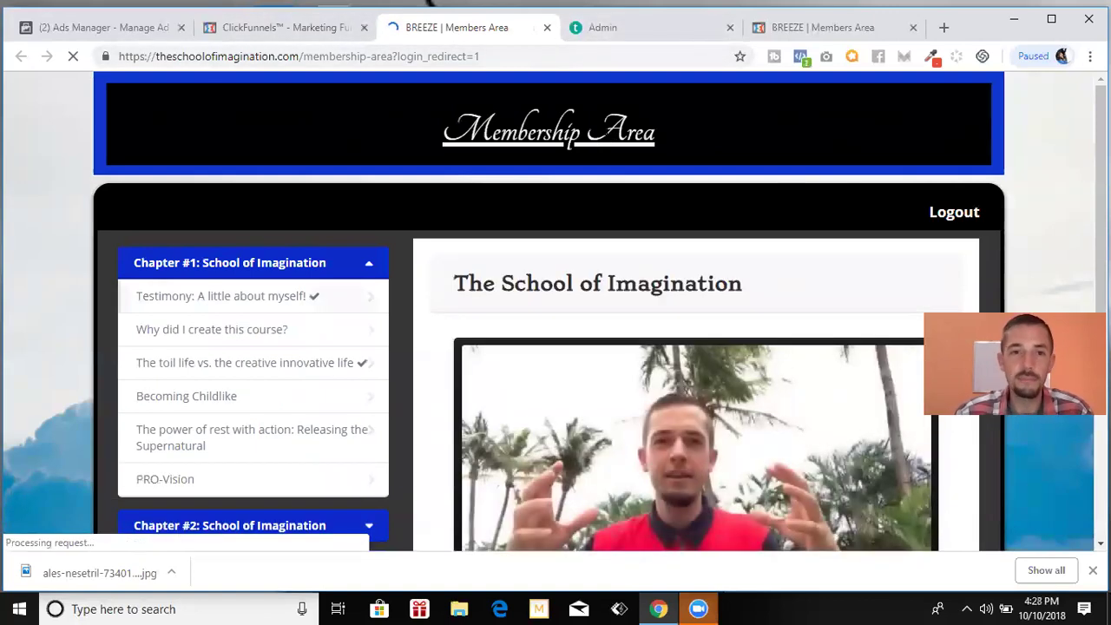
{"action": "left_click", "coordinate": [245, 28]}
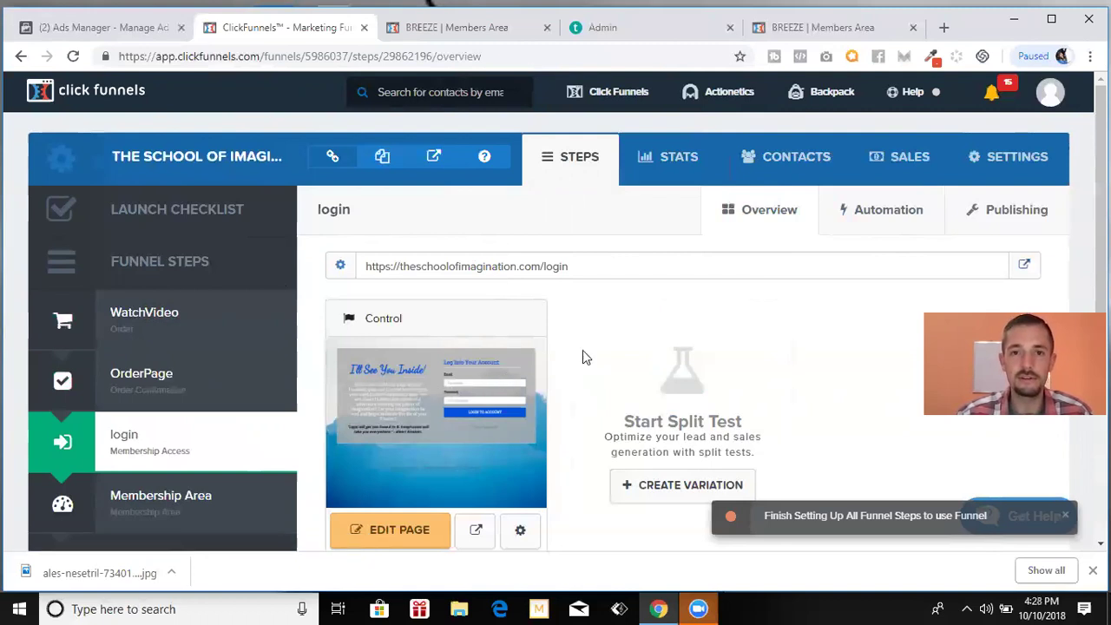
Browse the course chapters in the live Membership Area, collapsing and re-expanding the Chapter #1 lesson list.
{"action": "left_click", "coordinate": [810, 35]}
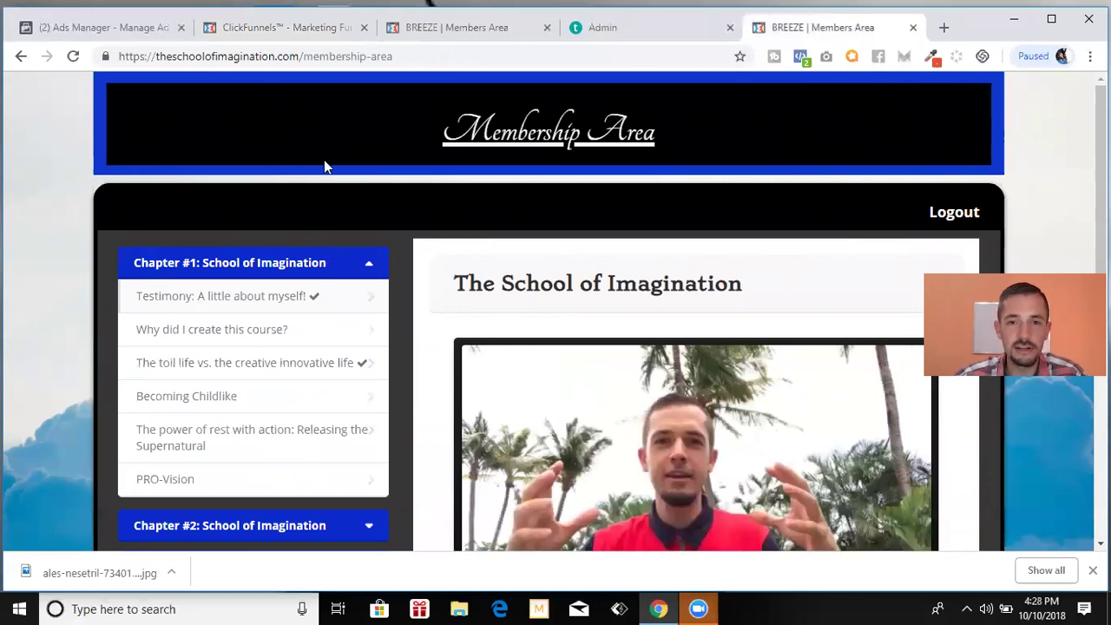
{"action": "scroll", "coordinate": [220, 291], "scroll_direction": "down", "scroll_amount": 1}
{"action": "scroll", "coordinate": [218, 288], "scroll_direction": "down", "scroll_amount": 1}
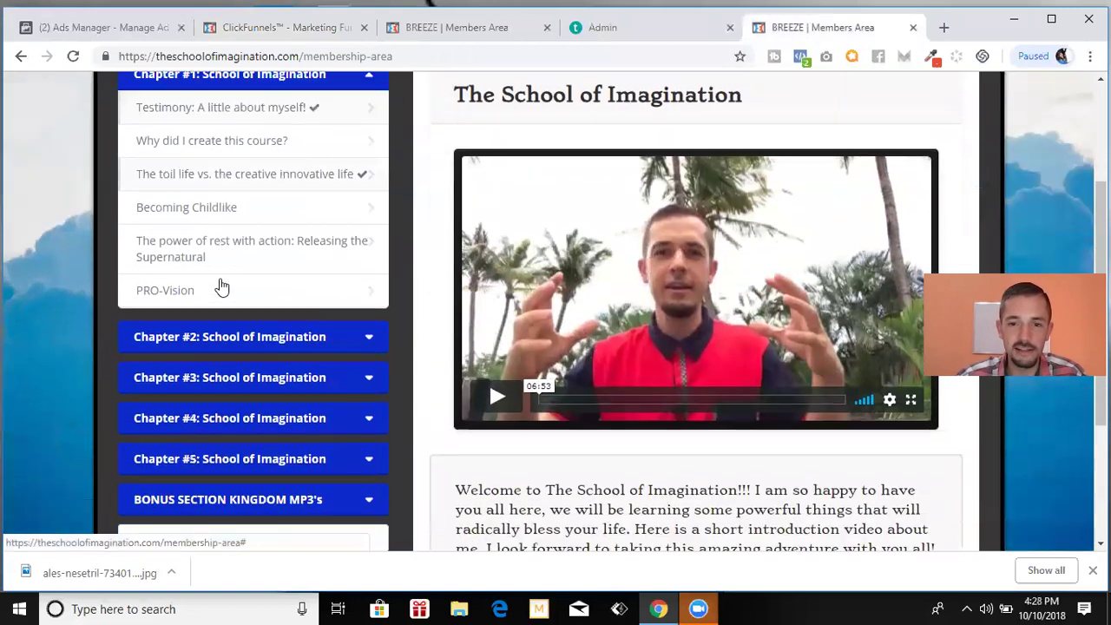
{"action": "scroll", "coordinate": [223, 286], "scroll_direction": "up", "scroll_amount": 2}
{"action": "left_click", "coordinate": [297, 274]}
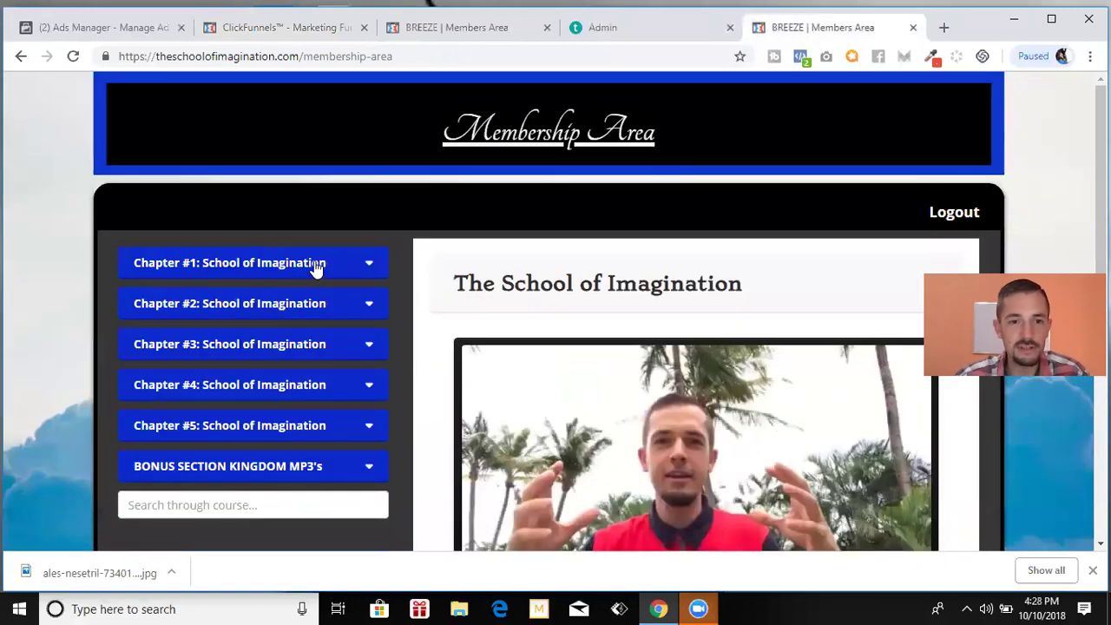
{"action": "left_click", "coordinate": [251, 278]}
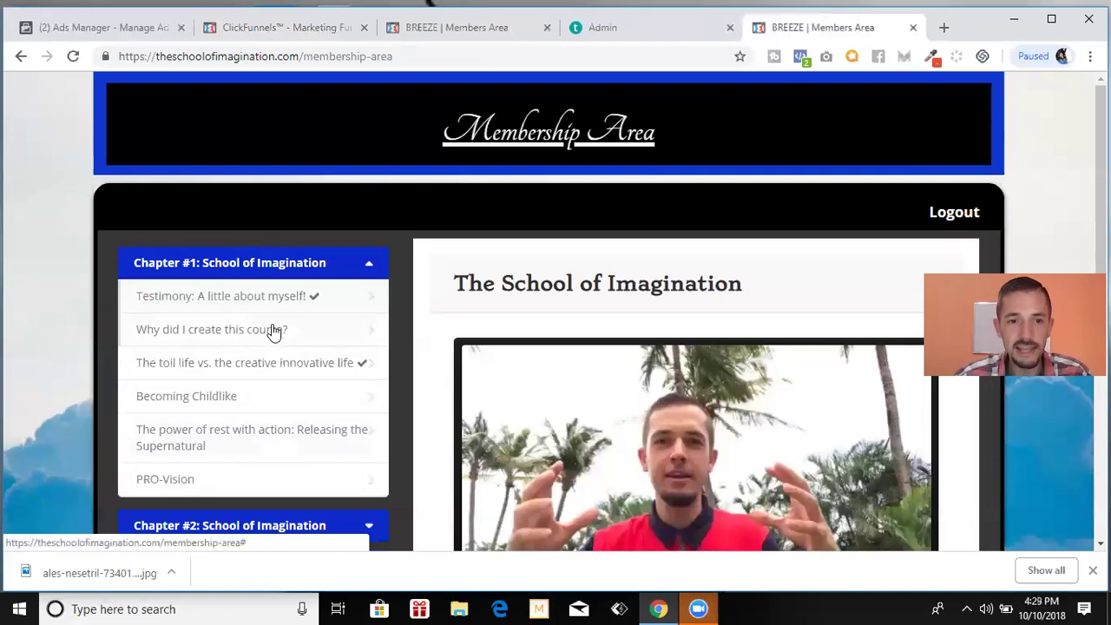
Open the Chapter #1 lesson "Why did I create this course?" and view its video and description.
{"action": "scroll", "coordinate": [599, 359], "scroll_direction": "down", "scroll_amount": 1}
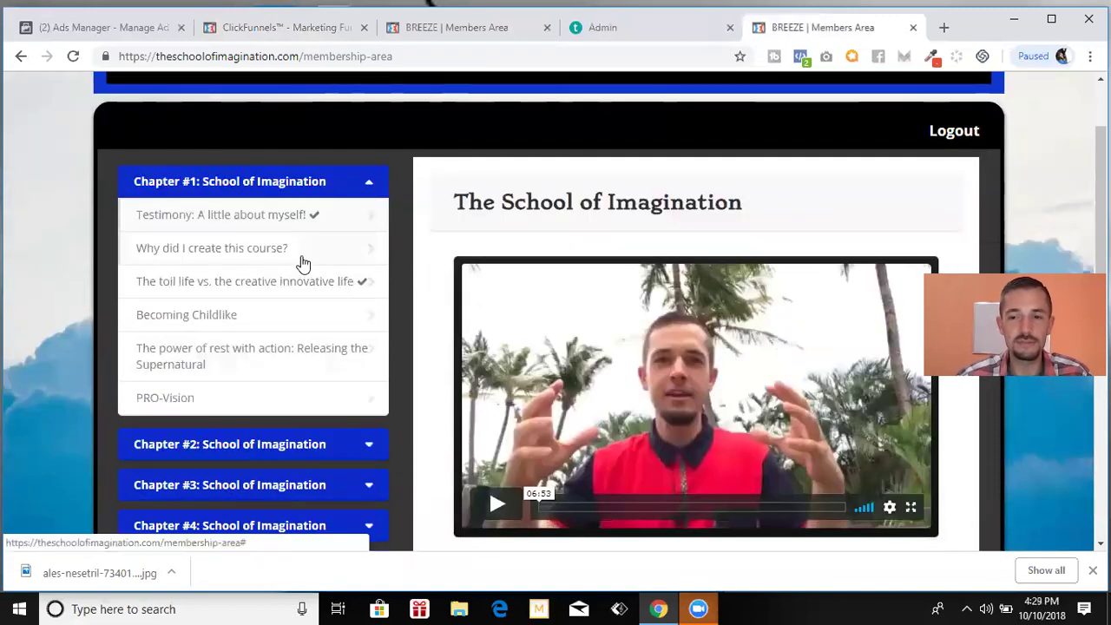
{"action": "left_click", "coordinate": [259, 252]}
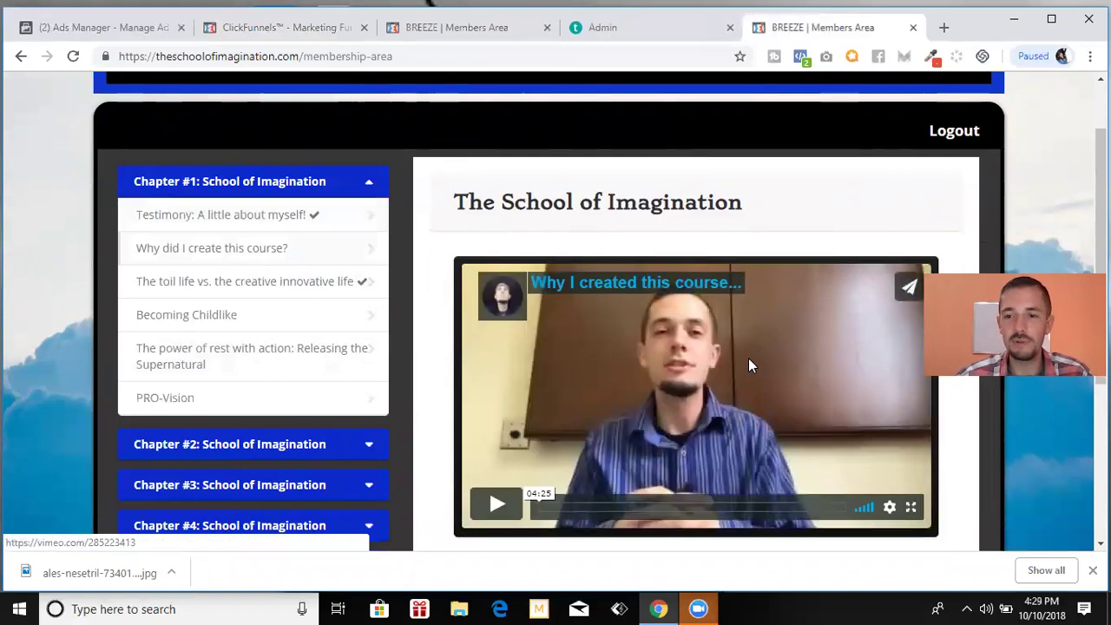
{"action": "scroll", "coordinate": [735, 342], "scroll_direction": "down", "scroll_amount": 2}
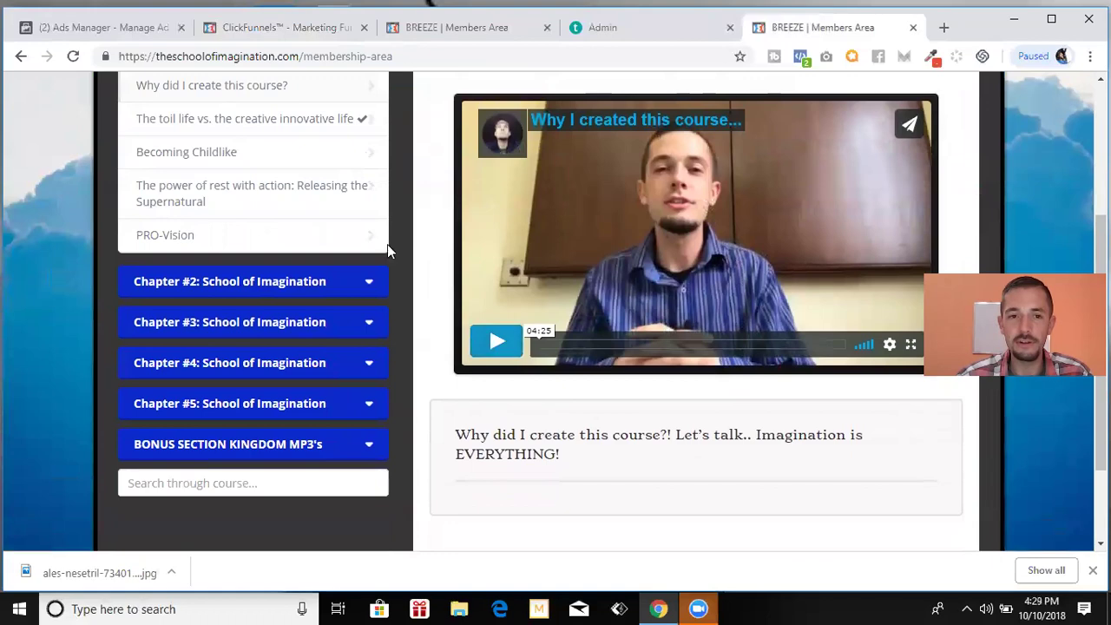
Open the "Becoming Childlike" lesson and review its video, description text and the overall membership page layout.
{"action": "left_click", "coordinate": [287, 152]}
{"action": "scroll", "coordinate": [645, 417], "scroll_direction": "down", "scroll_amount": 2}
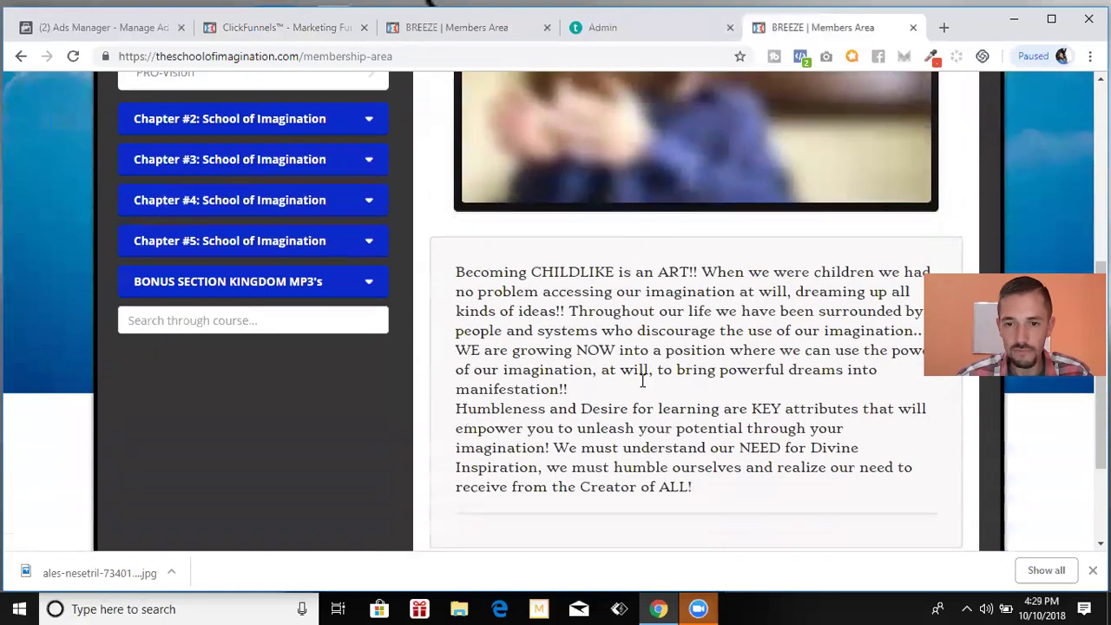
{"action": "scroll", "coordinate": [641, 455], "scroll_direction": "up", "scroll_amount": 2}
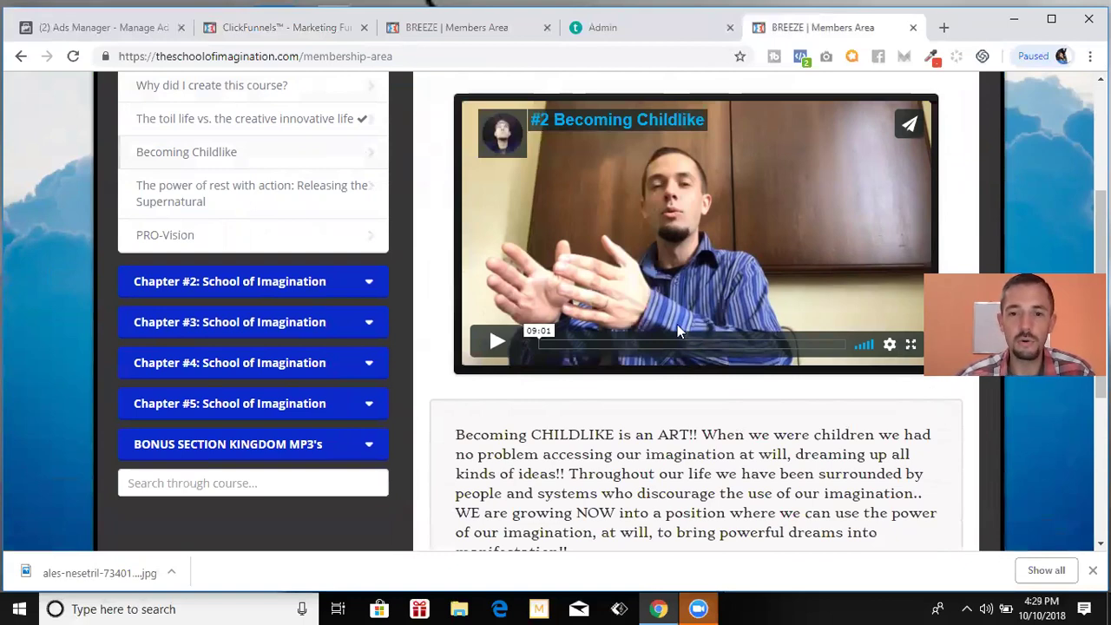
{"action": "scroll", "coordinate": [662, 404], "scroll_direction": "down", "scroll_amount": 3}
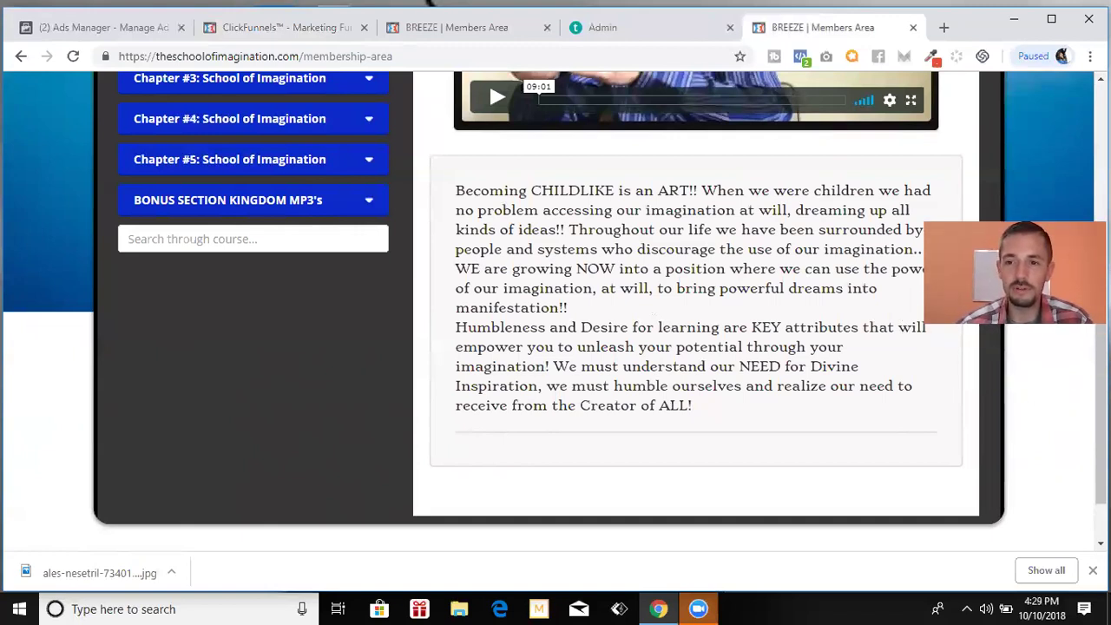
{"action": "scroll", "coordinate": [694, 304], "scroll_direction": "down", "scroll_amount": 1}
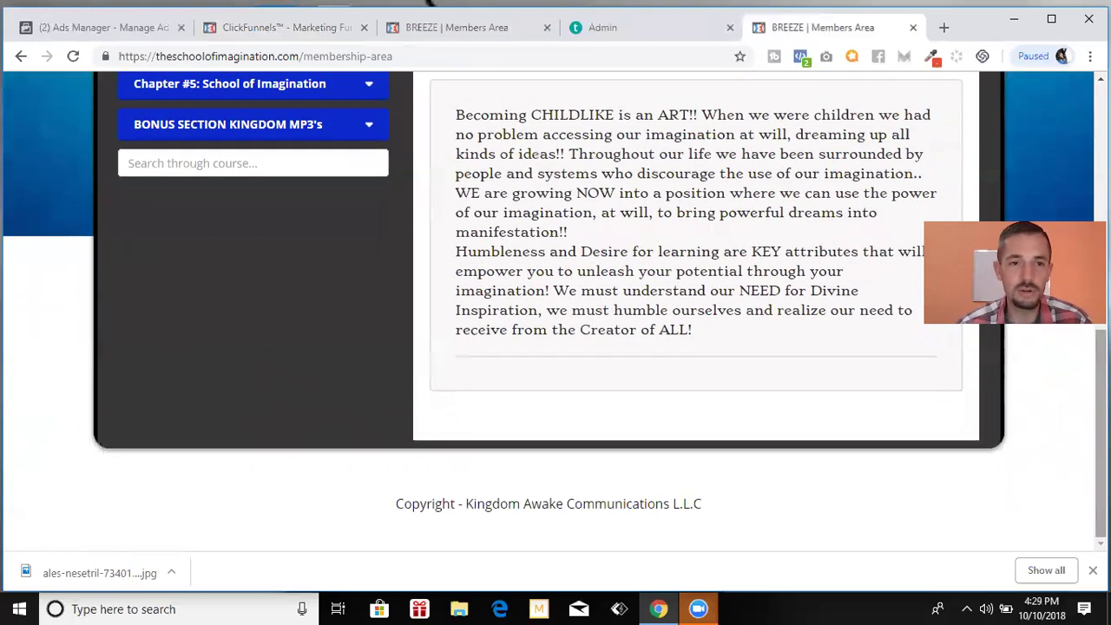
{"action": "scroll", "coordinate": [555, 313], "scroll_direction": "up", "scroll_amount": 10}
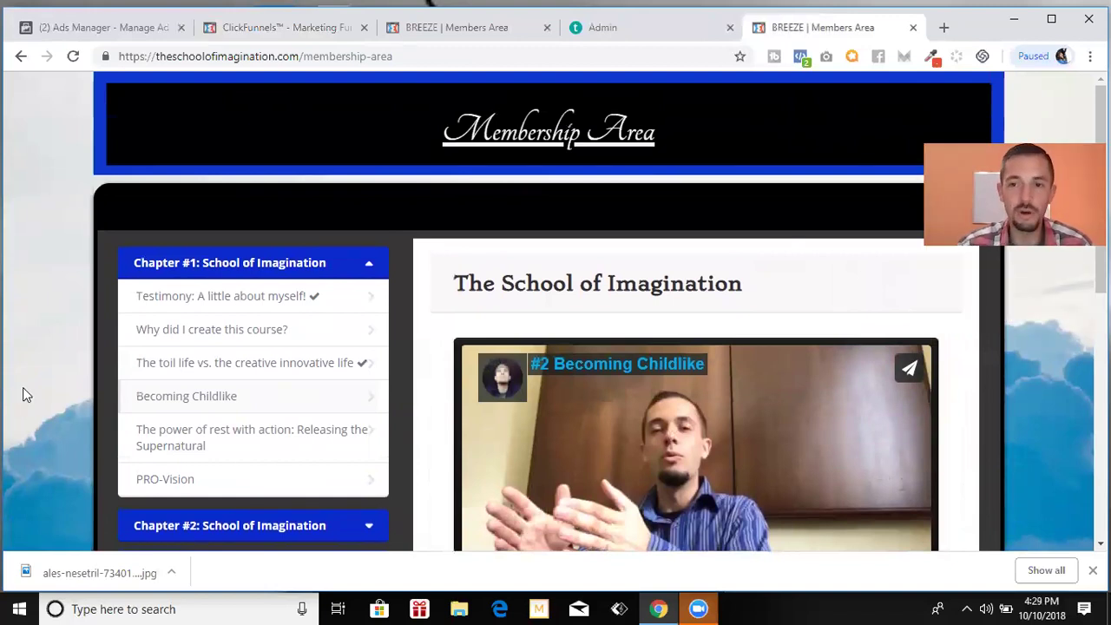
{"action": "scroll", "coordinate": [328, 408], "scroll_direction": "down", "scroll_amount": 4}
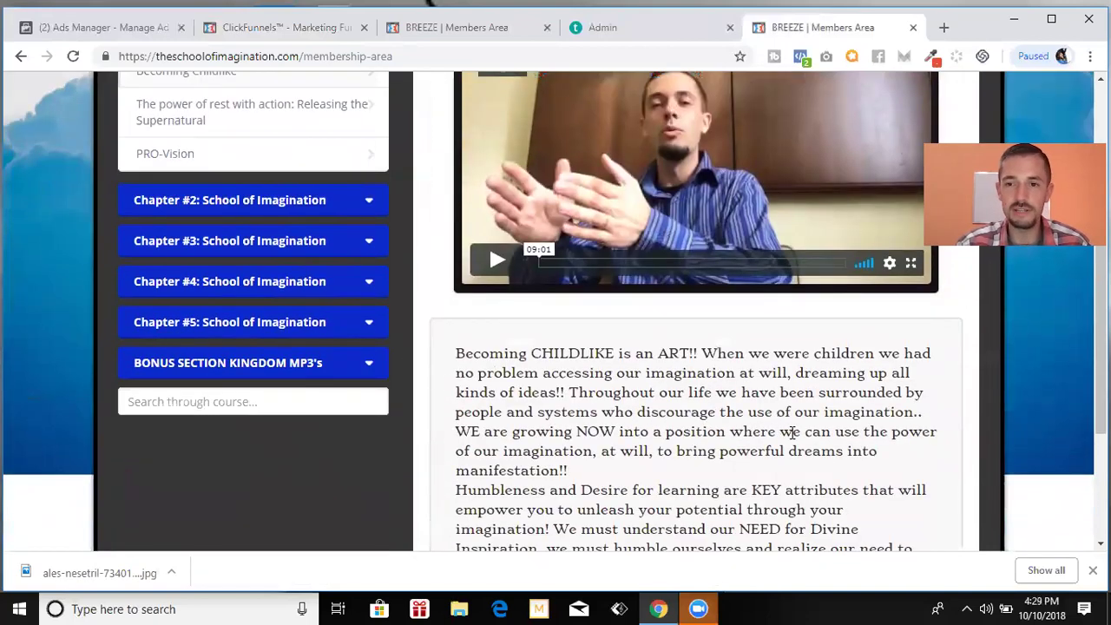
{"action": "scroll", "coordinate": [748, 440], "scroll_direction": "down", "scroll_amount": 3}
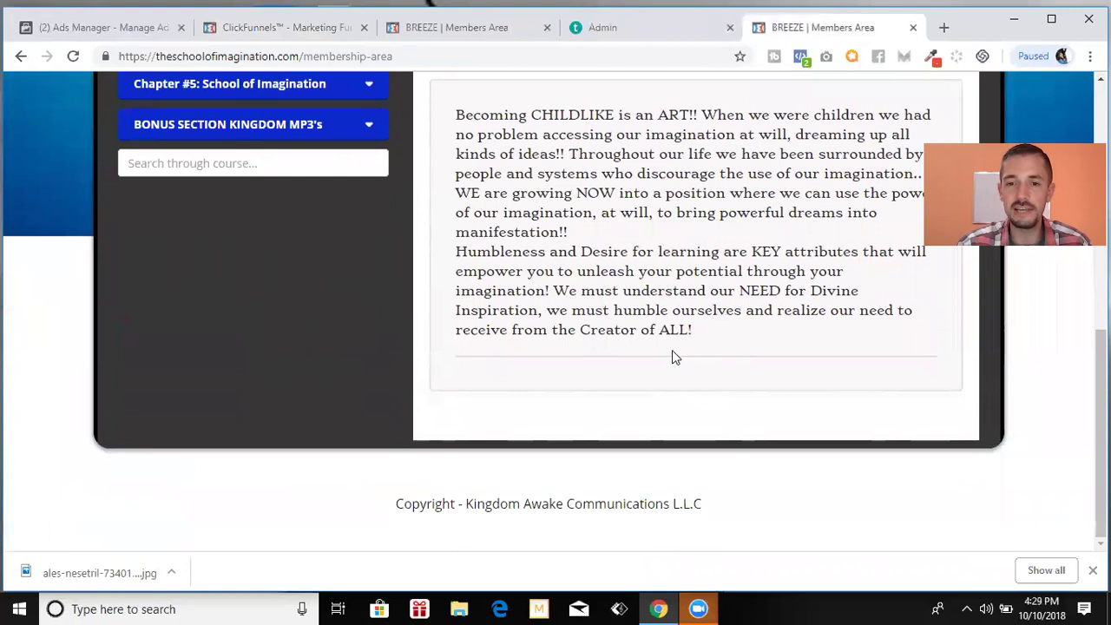
{"action": "scroll", "coordinate": [753, 322], "scroll_direction": "up", "scroll_amount": 5}
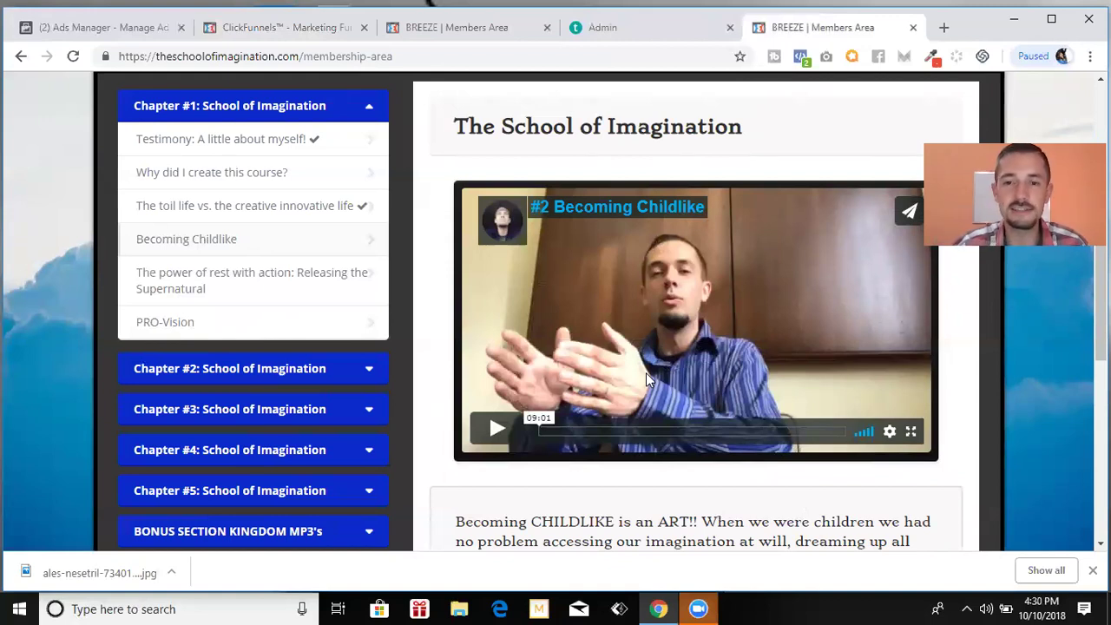
{"action": "scroll", "coordinate": [547, 452], "scroll_direction": "up", "scroll_amount": 2}
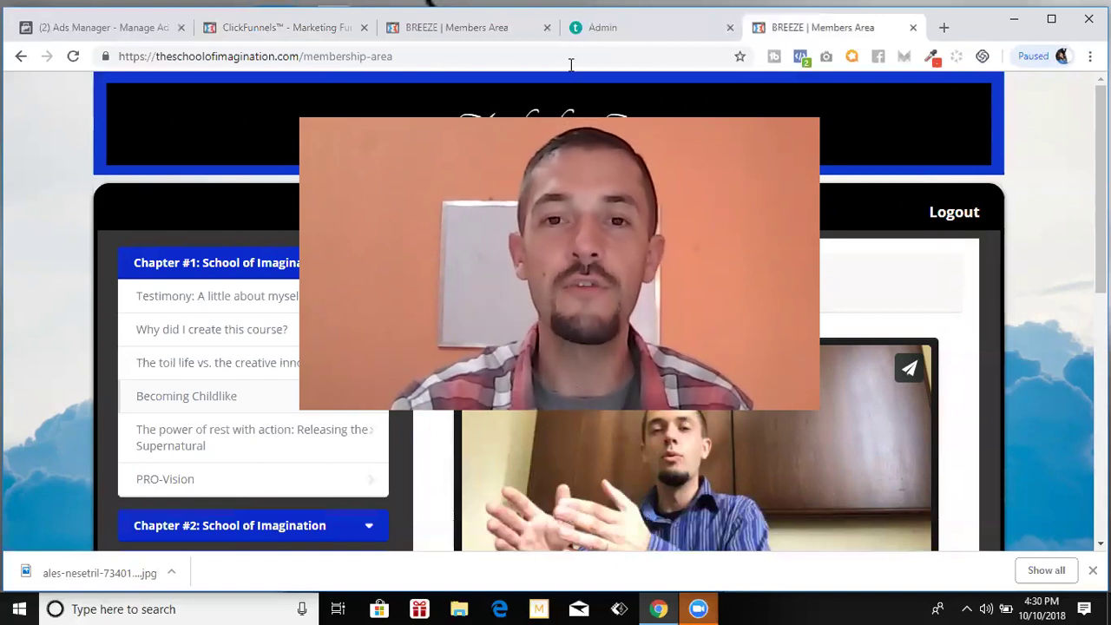
Revisit Teachable's plan prices, switch back to ClickFunnels, and look over the login step's overview and the funnel step list.
{"action": "left_click", "coordinate": [588, 33]}
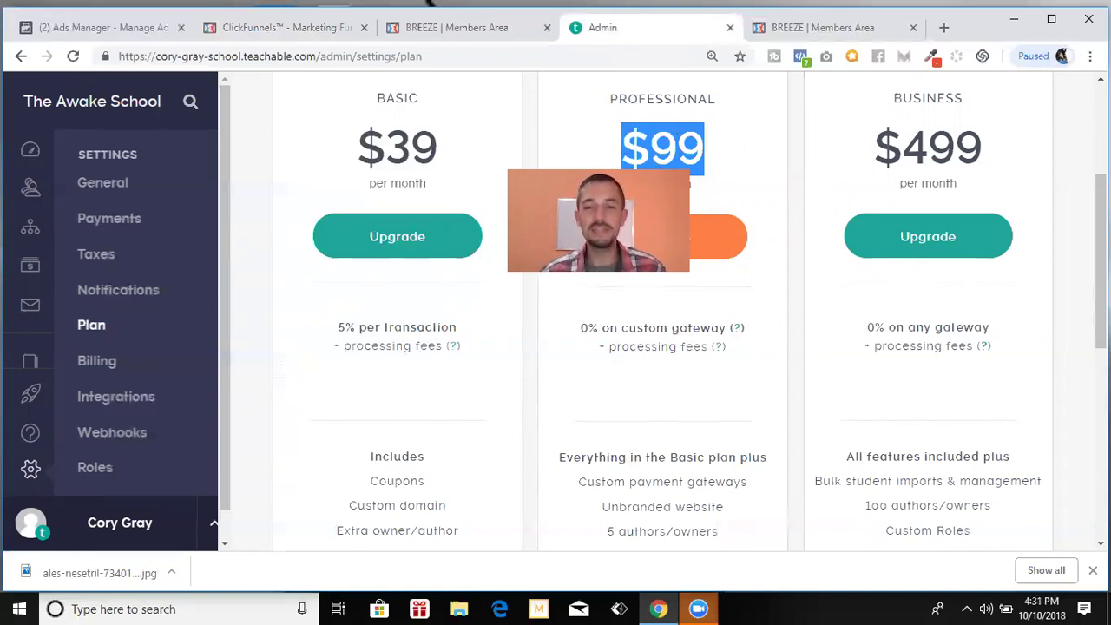
{"action": "left_click", "coordinate": [302, 33]}
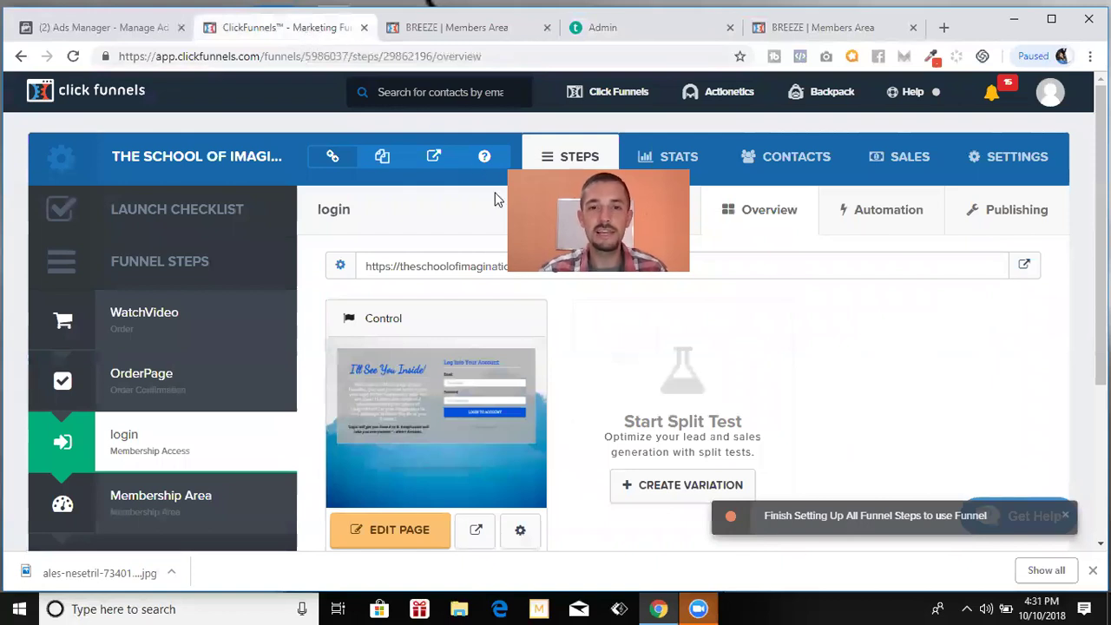
{"action": "left_click", "coordinate": [453, 164]}
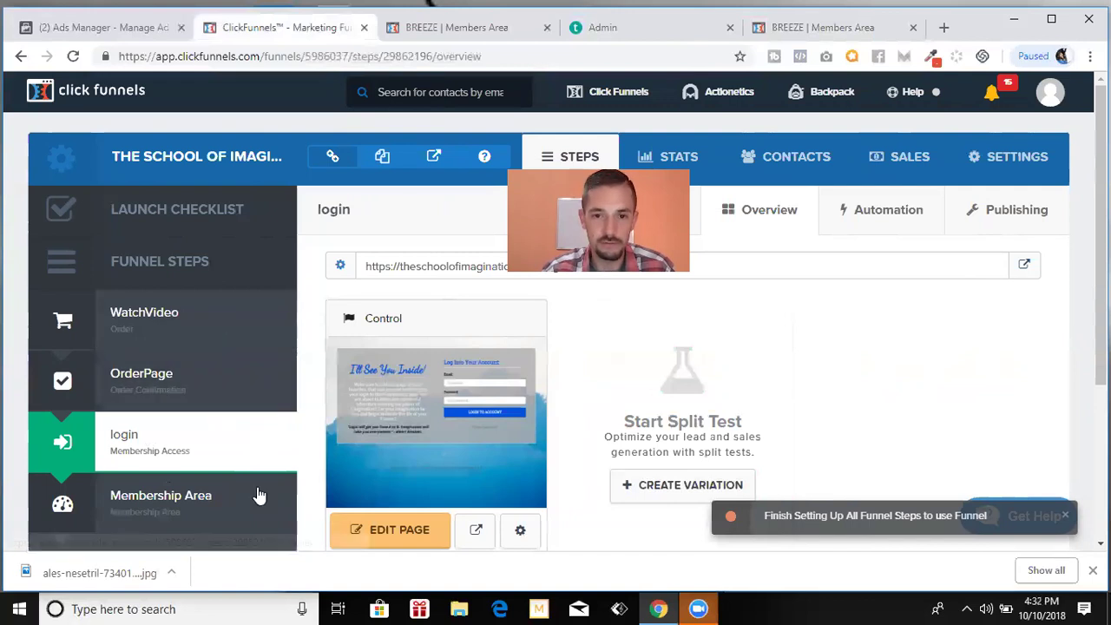
{"action": "scroll", "coordinate": [824, 376], "scroll_direction": "down", "scroll_amount": 3}
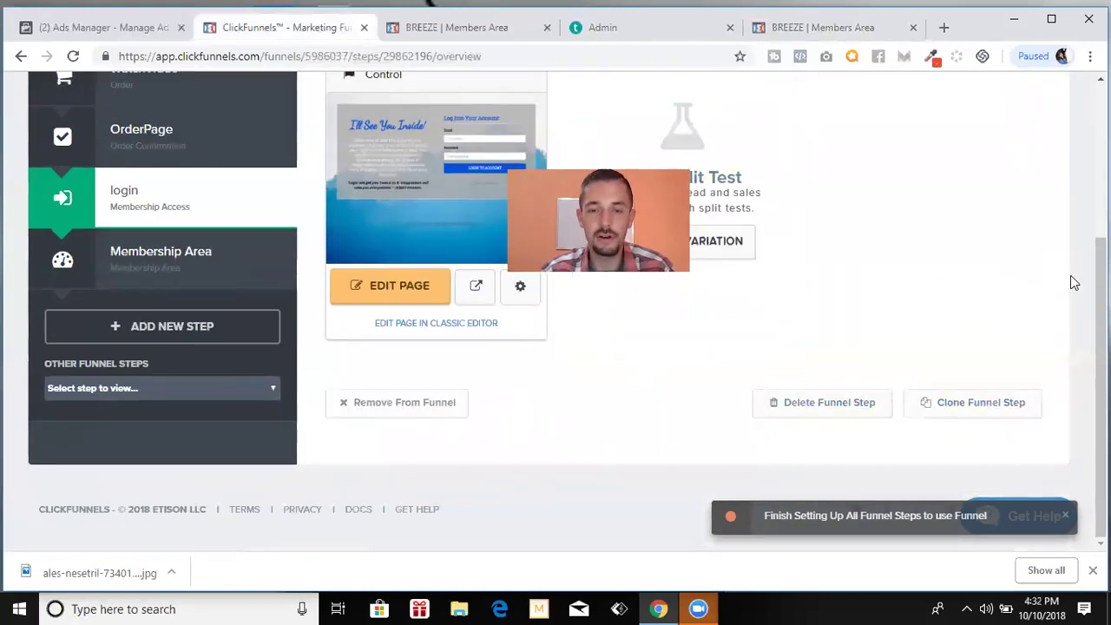
{"action": "scroll", "coordinate": [1081, 273], "scroll_direction": "up", "scroll_amount": 3}
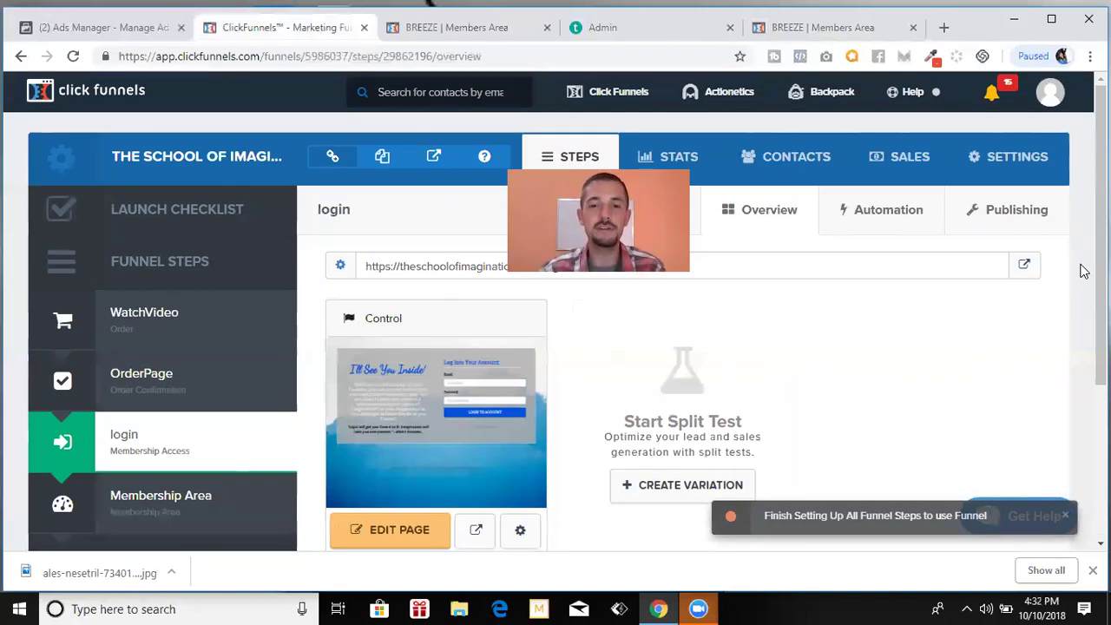